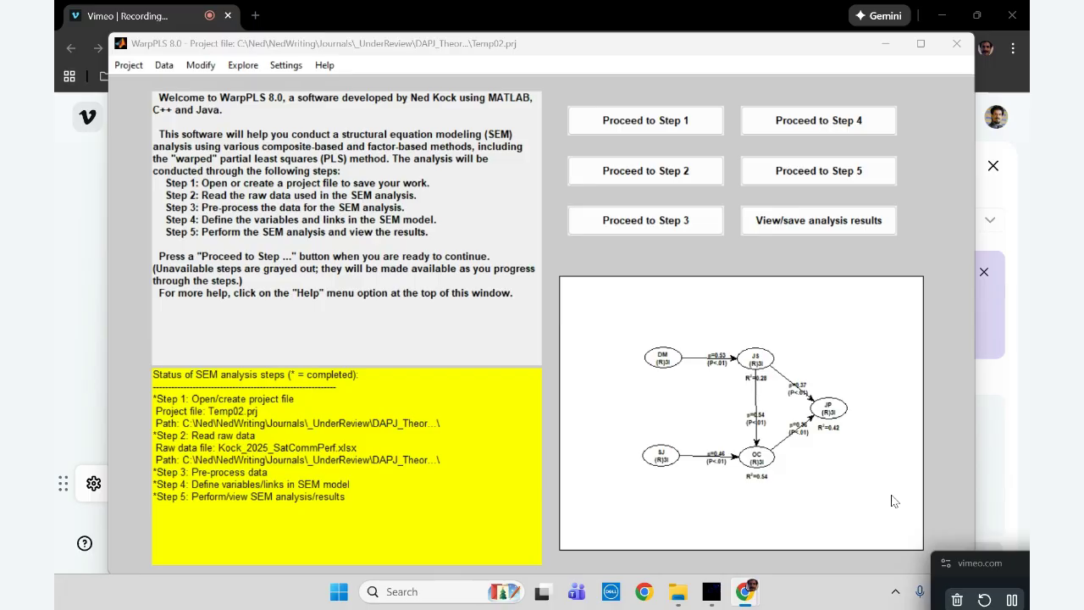
View the SEM analysis results graph, and look through the project's data labels from the first row to the last
{"action": "left_click", "coordinate": [819, 222]}
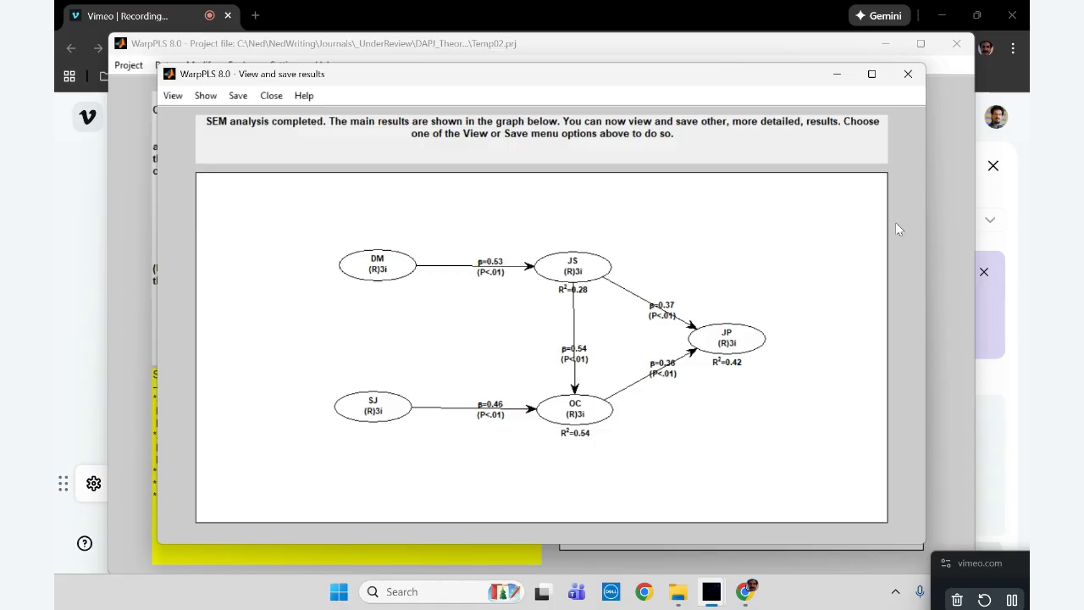
{"action": "left_click", "coordinate": [910, 76]}
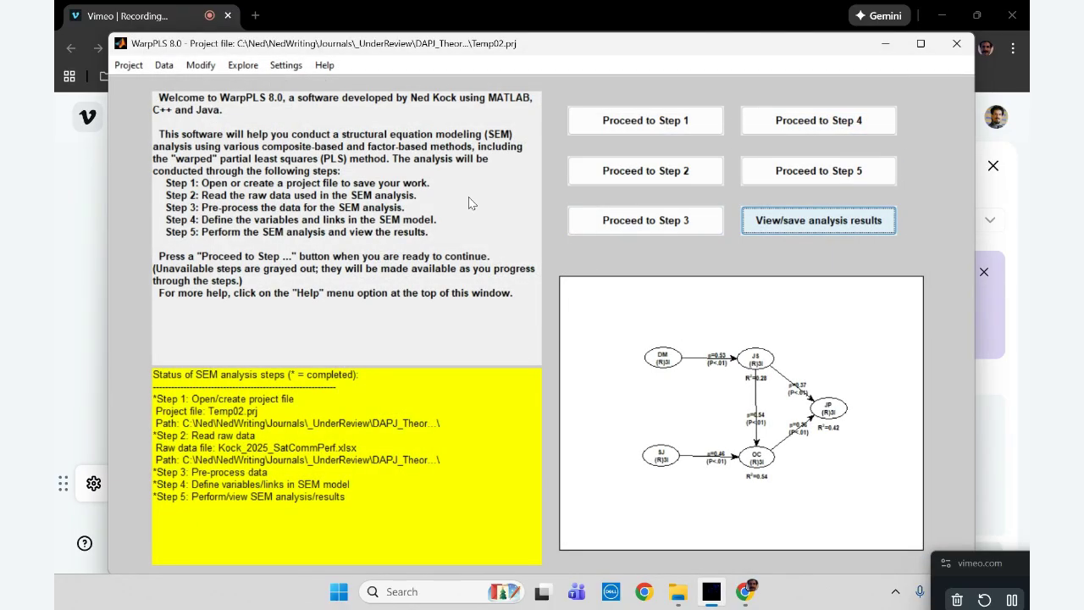
{"action": "left_click", "coordinate": [164, 66]}
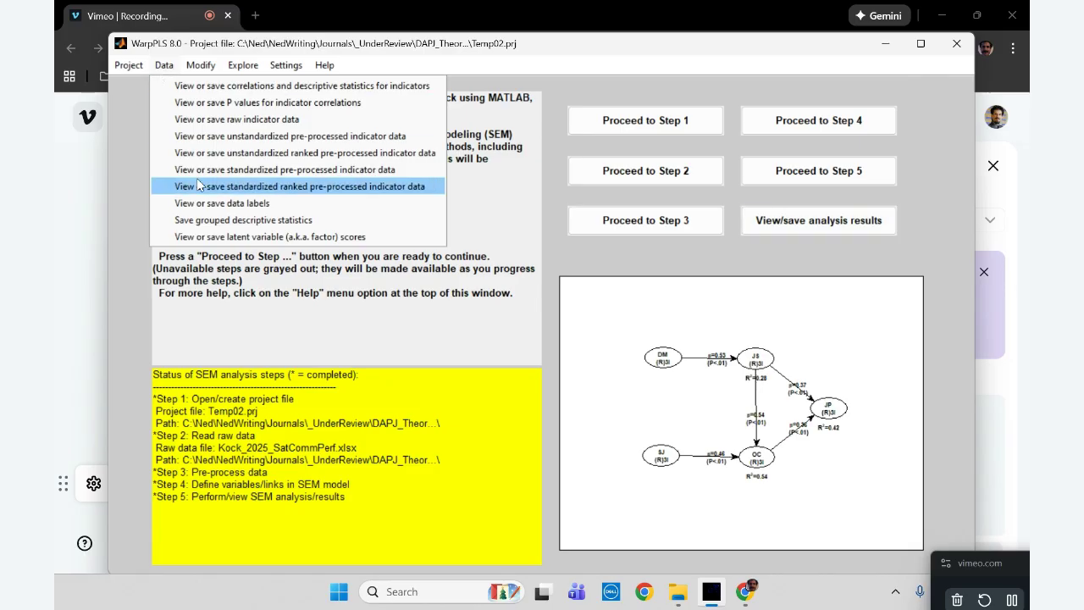
{"action": "left_click", "coordinate": [237, 203]}
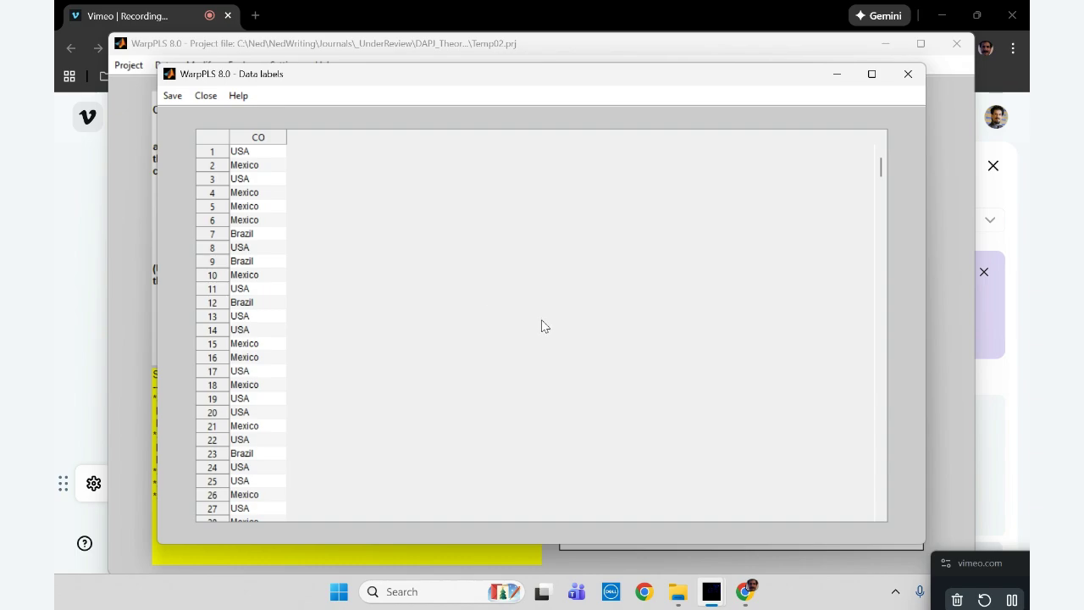
{"action": "left_click_drag", "start_coordinate": [882, 163], "coordinate": [877, 560]}
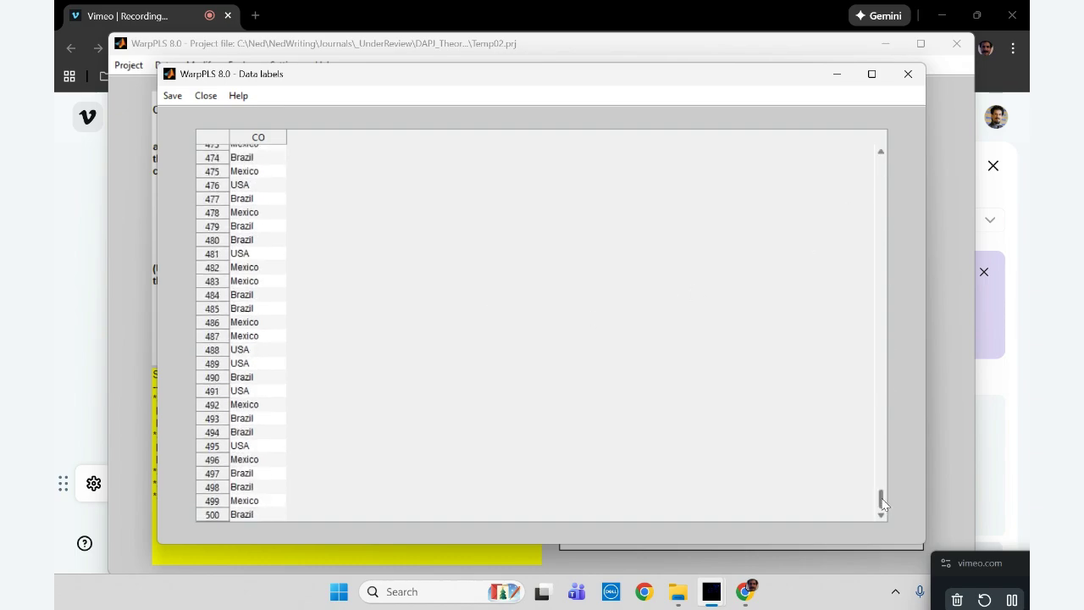
{"action": "left_click_drag", "start_coordinate": [881, 499], "coordinate": [881, 153]}
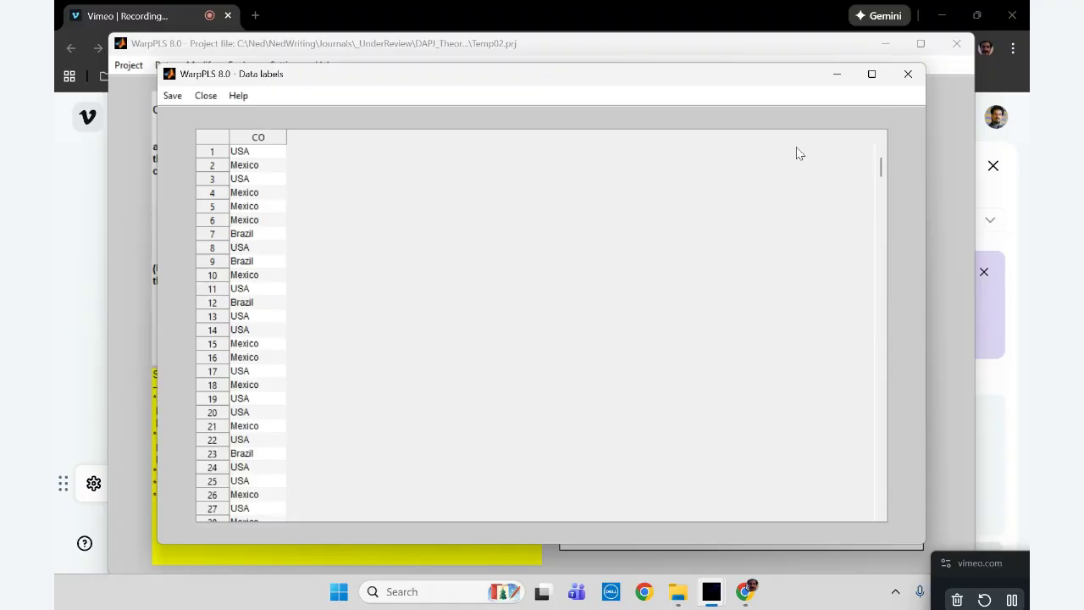
{"action": "left_click", "coordinate": [908, 76]}
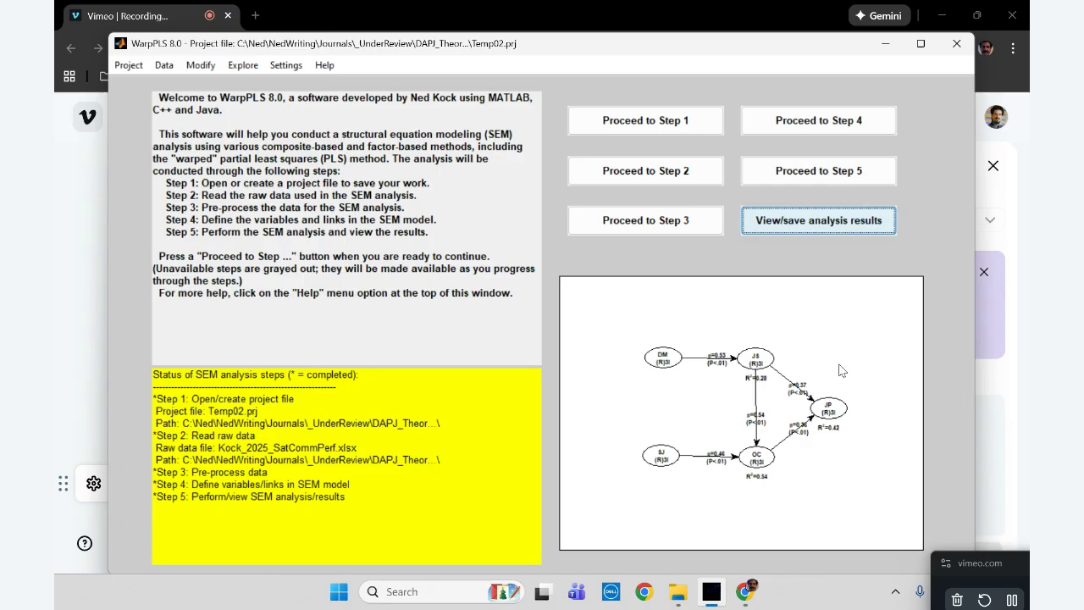
Start a categorical-to-numeric conversion and choose CO as the categorical variable to convert
{"action": "left_click", "coordinate": [241, 66]}
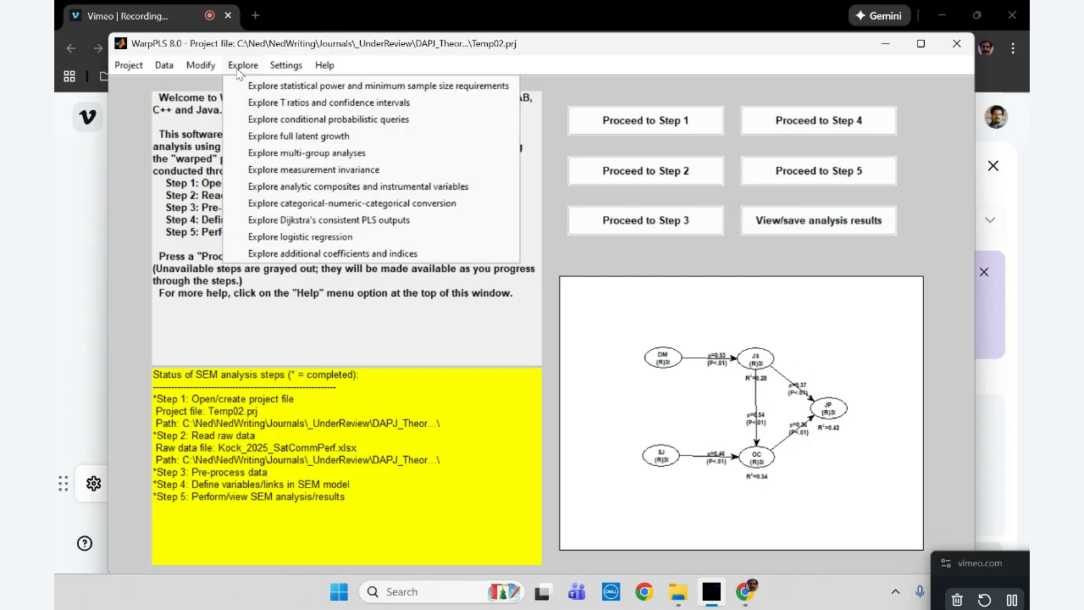
{"action": "left_click", "coordinate": [301, 204]}
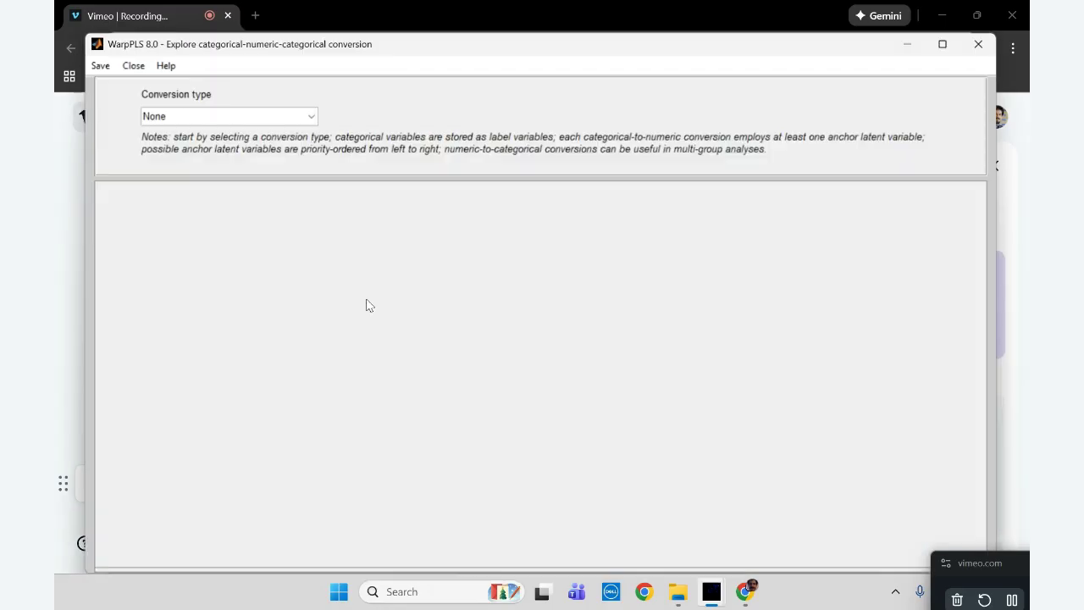
{"action": "left_click", "coordinate": [311, 116]}
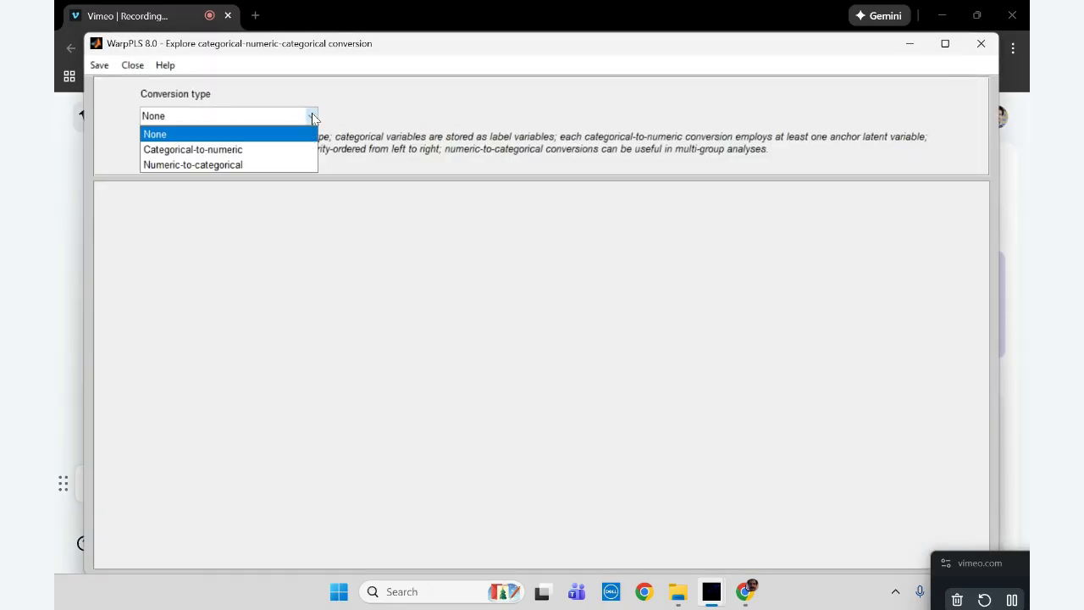
{"action": "left_click", "coordinate": [248, 150]}
{"action": "left_click", "coordinate": [364, 293]}
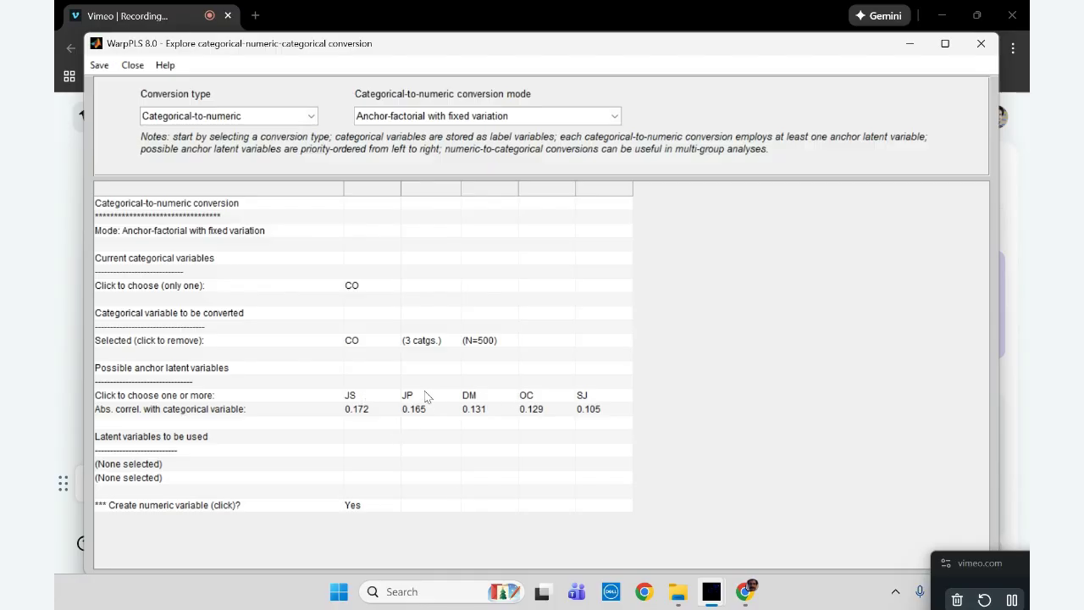
Create the numeric variable for CO with JS, JP and OC as anchor latent variables, in the anchor-factorial with variation sharing mode
{"action": "left_click", "coordinate": [360, 398]}
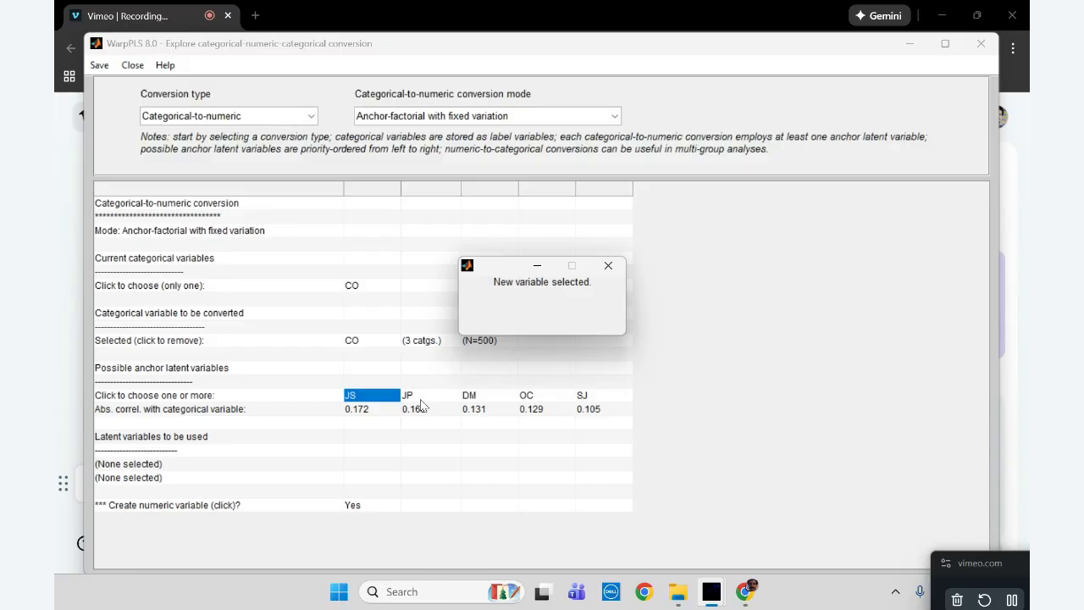
{"action": "left_click", "coordinate": [529, 400]}
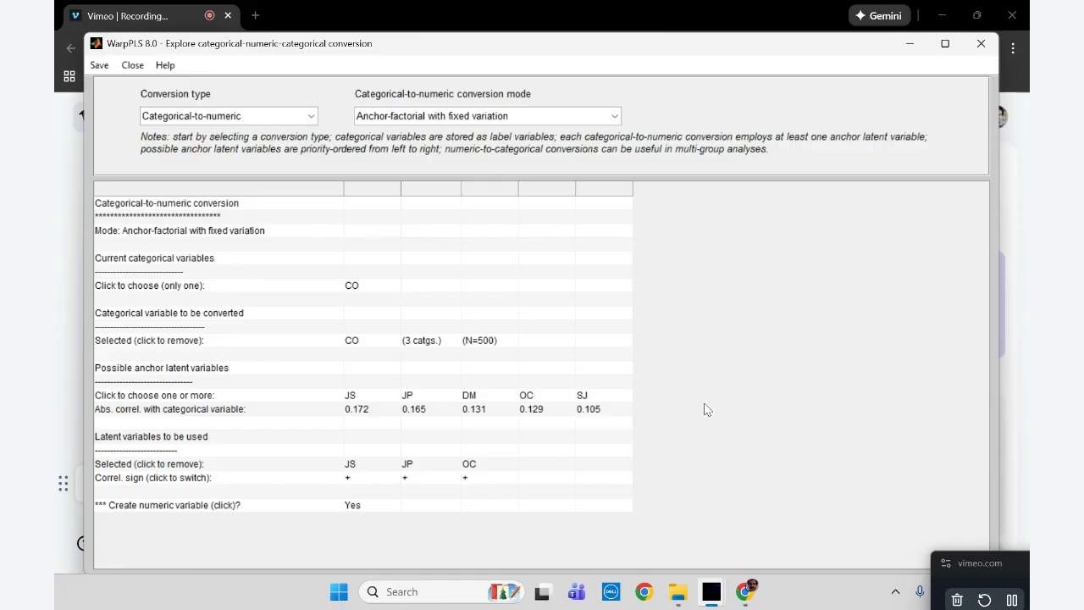
{"action": "left_click", "coordinate": [617, 119]}
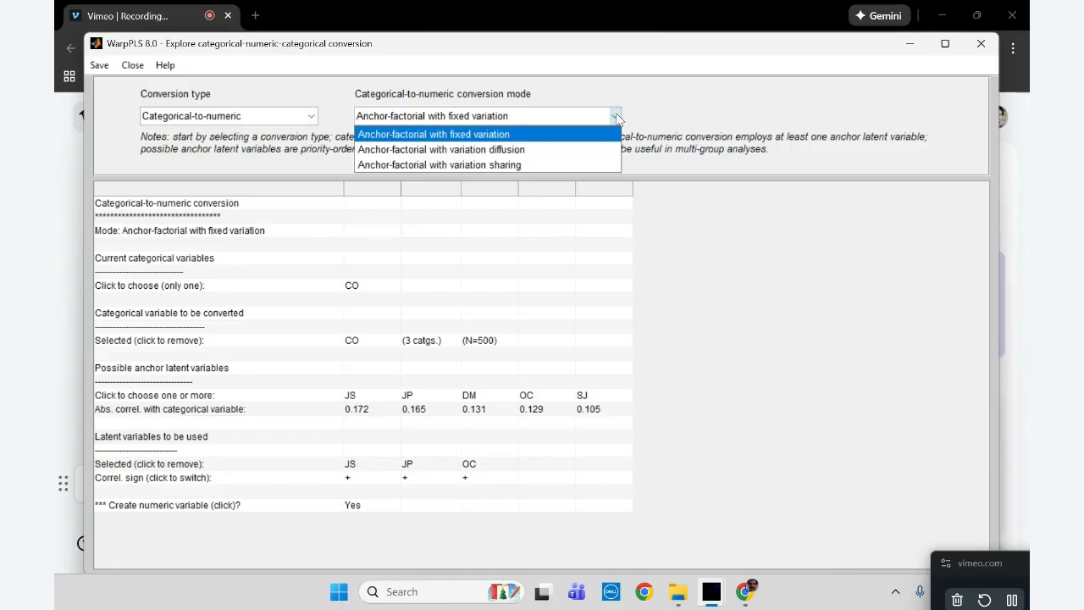
{"action": "left_click", "coordinate": [505, 164]}
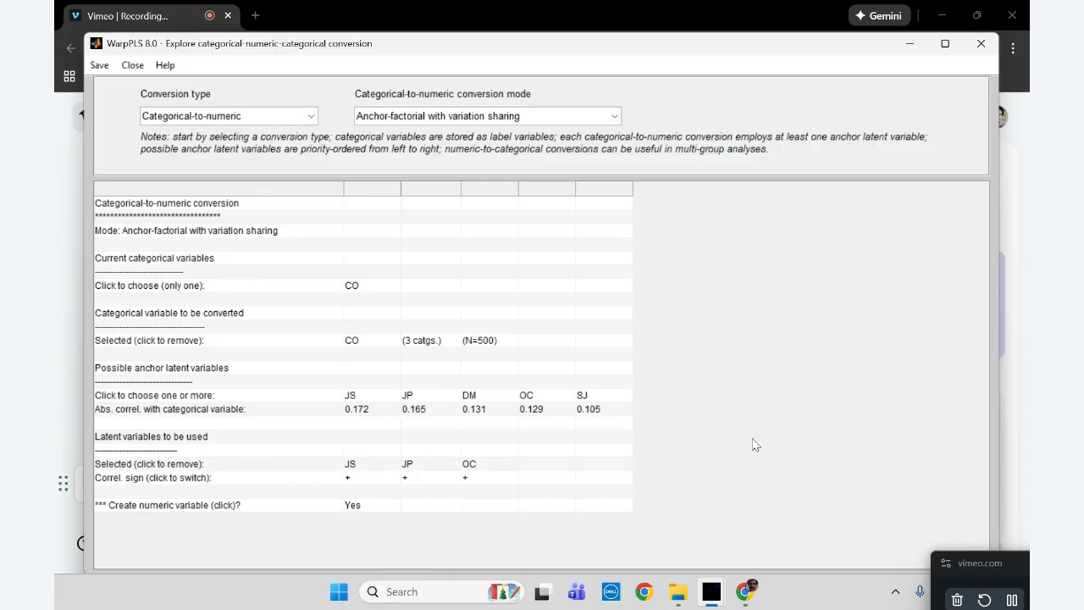
{"action": "left_click", "coordinate": [364, 508]}
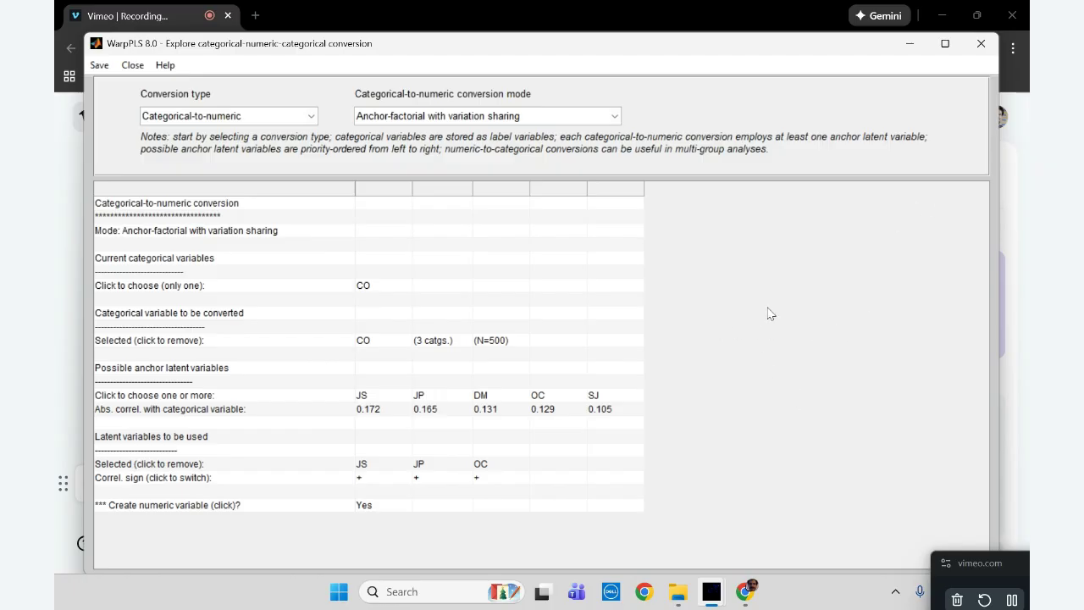
{"action": "left_click", "coordinate": [980, 44]}
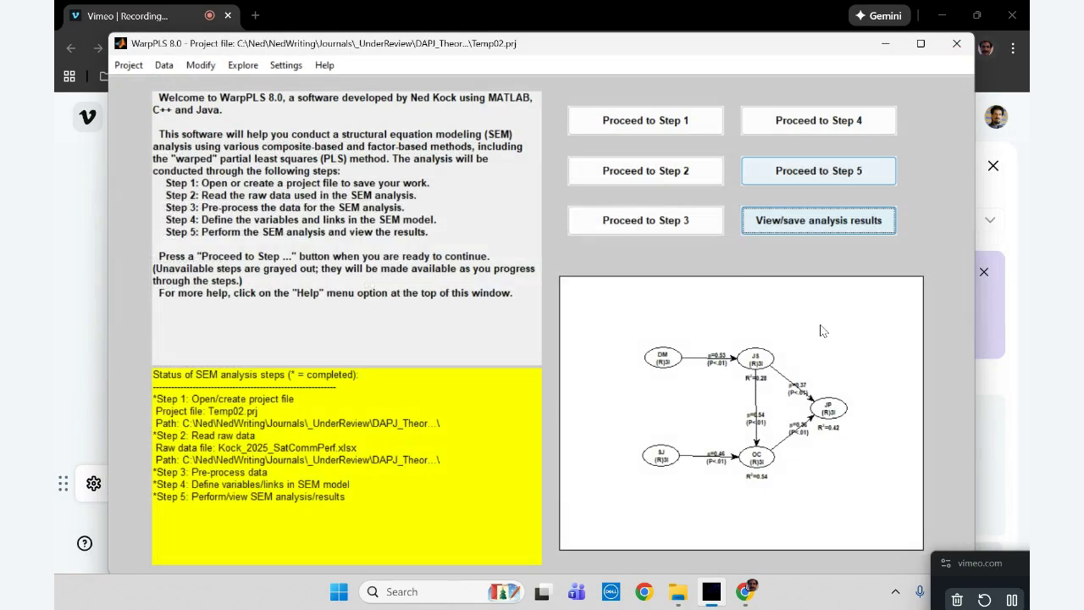
Open the SEM model for editing in Step 4 and delete all of its direct links
{"action": "left_click", "coordinate": [846, 115]}
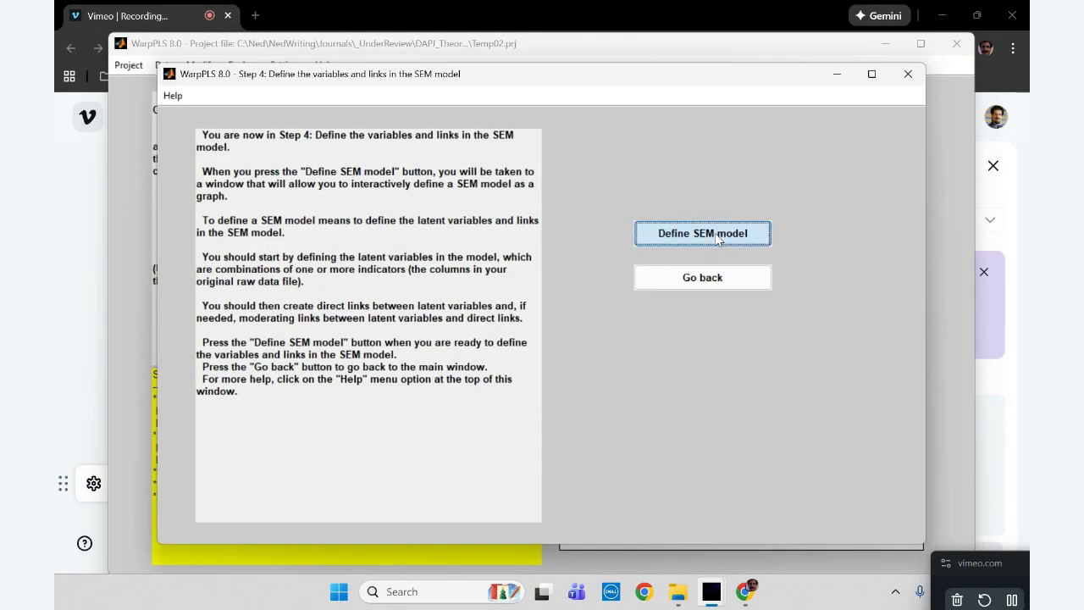
{"action": "left_click", "coordinate": [717, 237]}
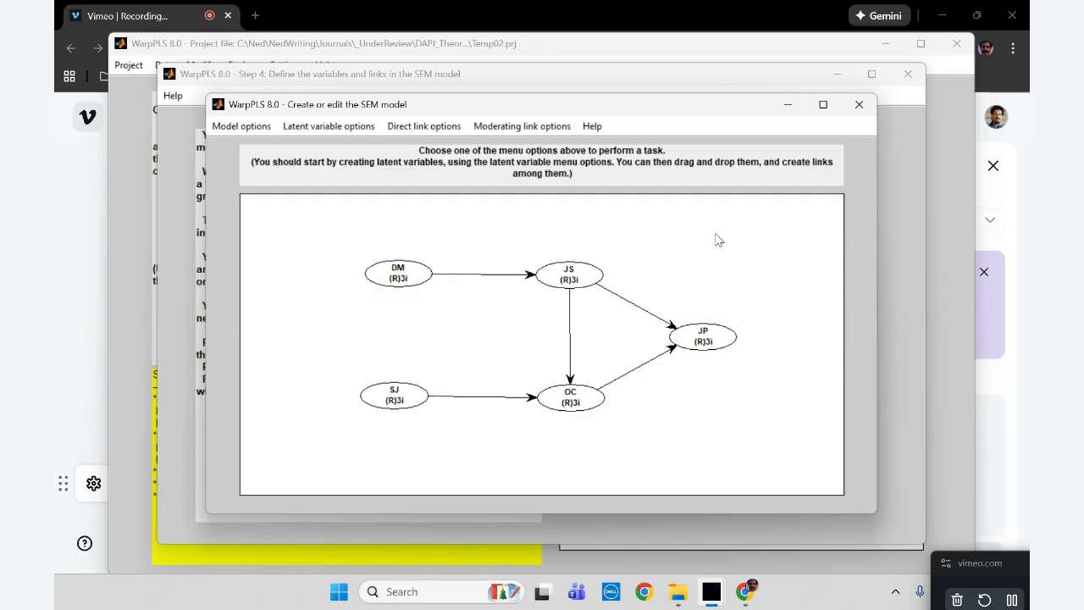
{"action": "left_click", "coordinate": [430, 129]}
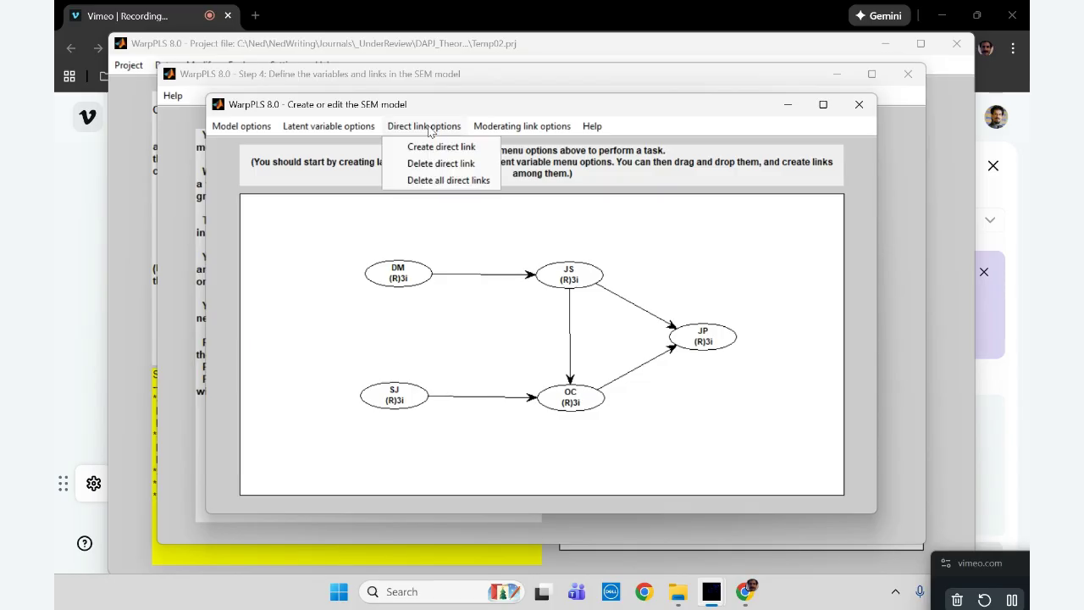
{"action": "left_click", "coordinate": [446, 180]}
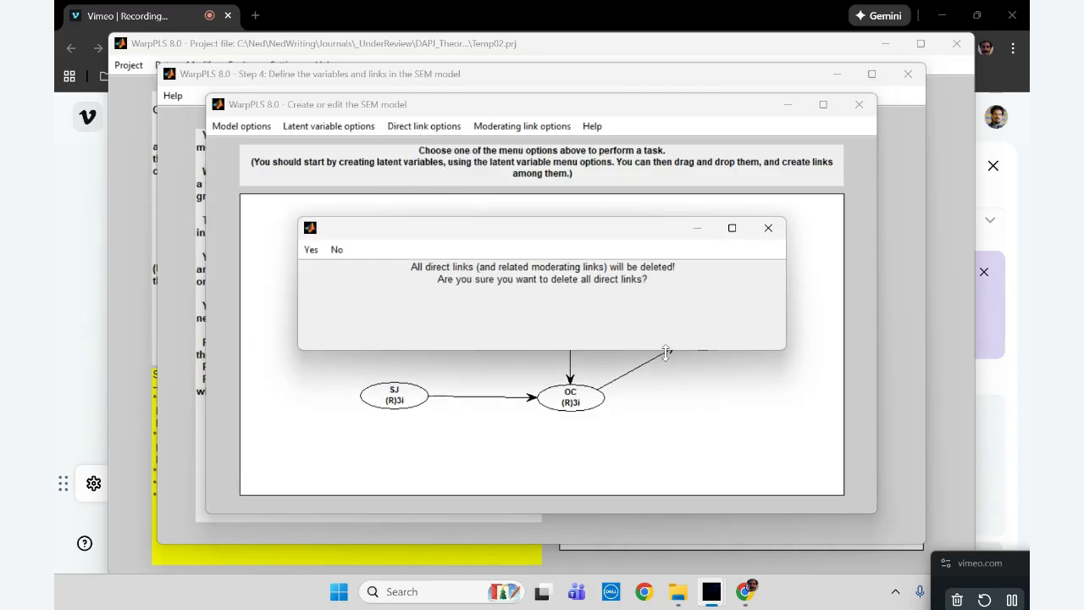
{"action": "left_click", "coordinate": [311, 249]}
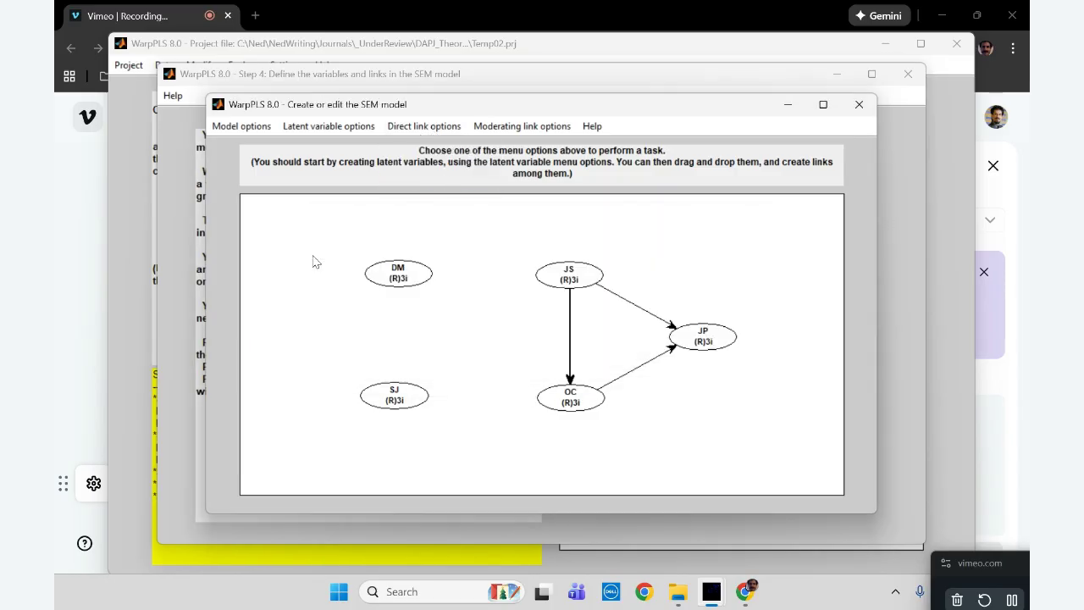
Create a reflective latent variable CO in the space between DM, JS, SJ and OC, with c2n_CO as its indicator
{"action": "left_click", "coordinate": [344, 127]}
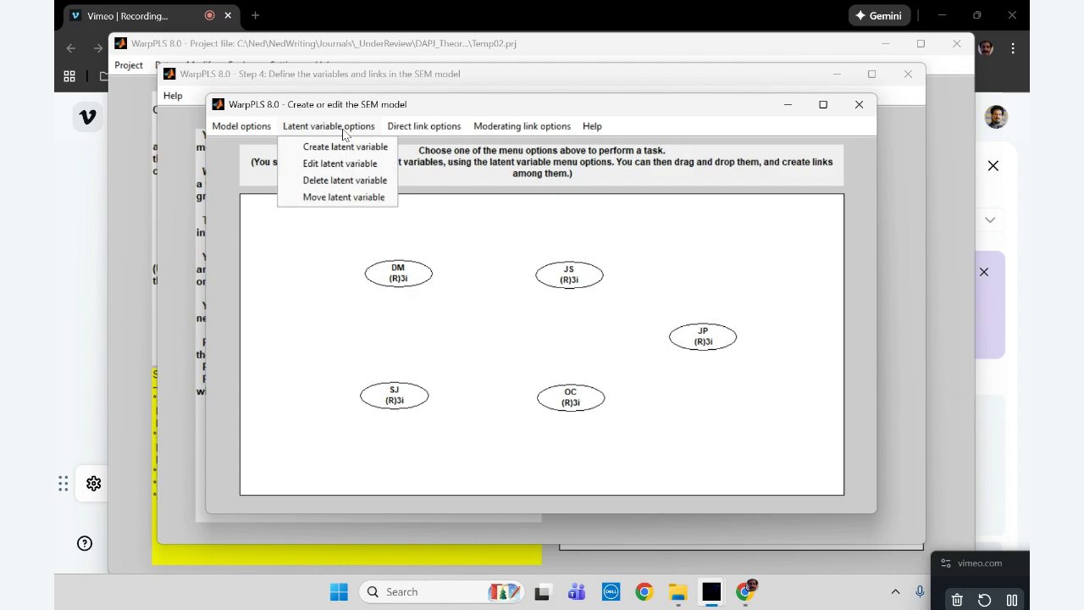
{"action": "left_click", "coordinate": [500, 334]}
{"action": "left_click_drag", "start_coordinate": [521, 189], "coordinate": [453, 189]}
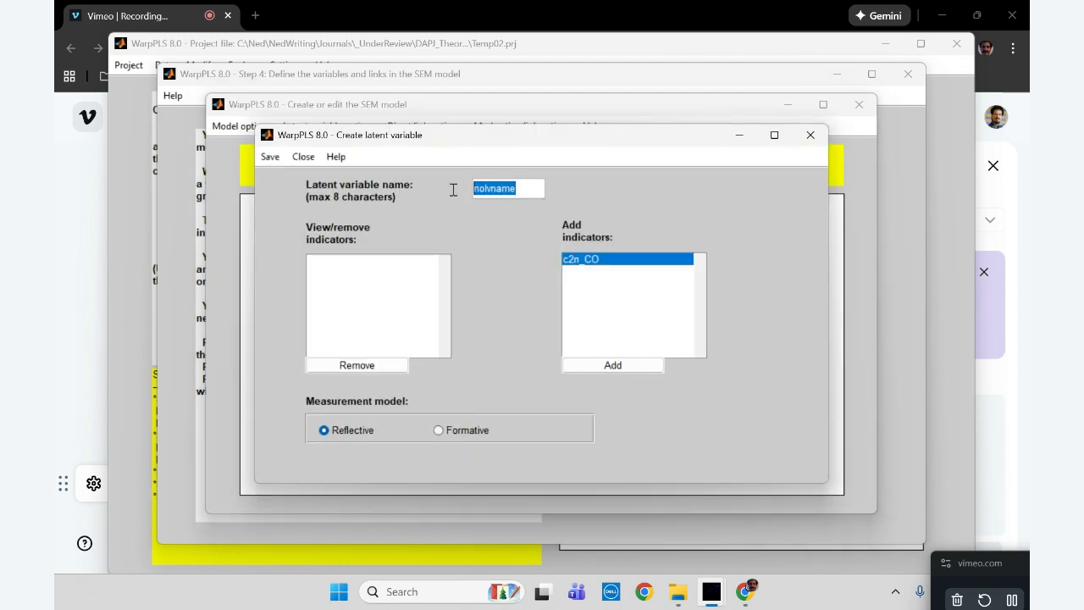
{"action": "type", "text": "co"}
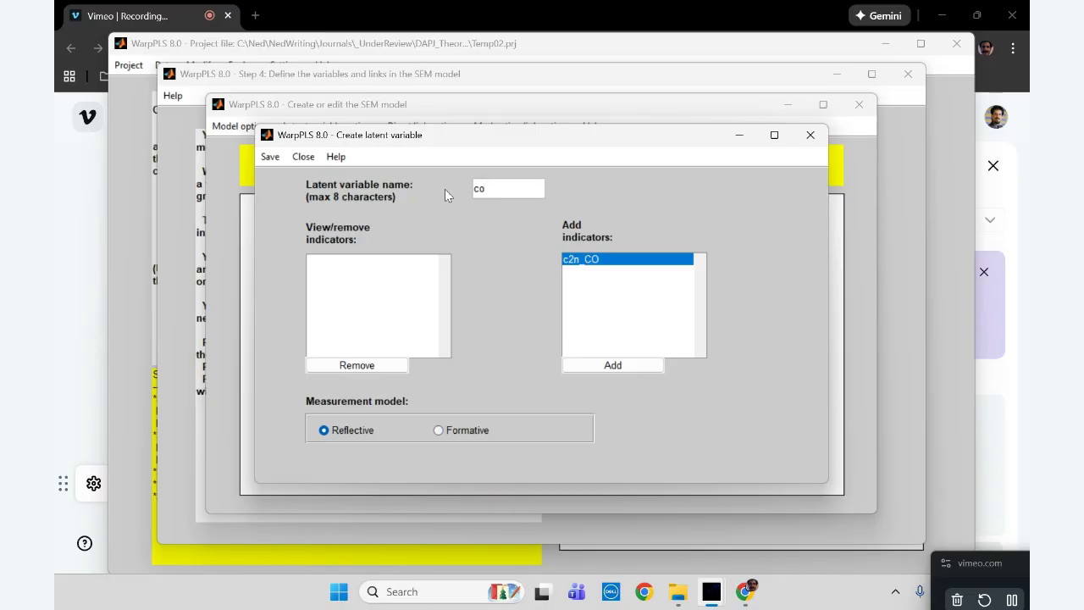
{"action": "key", "text": "BackSpace"}
{"action": "key", "text": "BackSpace"}
{"action": "type", "text": "CO"}
{"action": "left_click", "coordinate": [612, 365]}
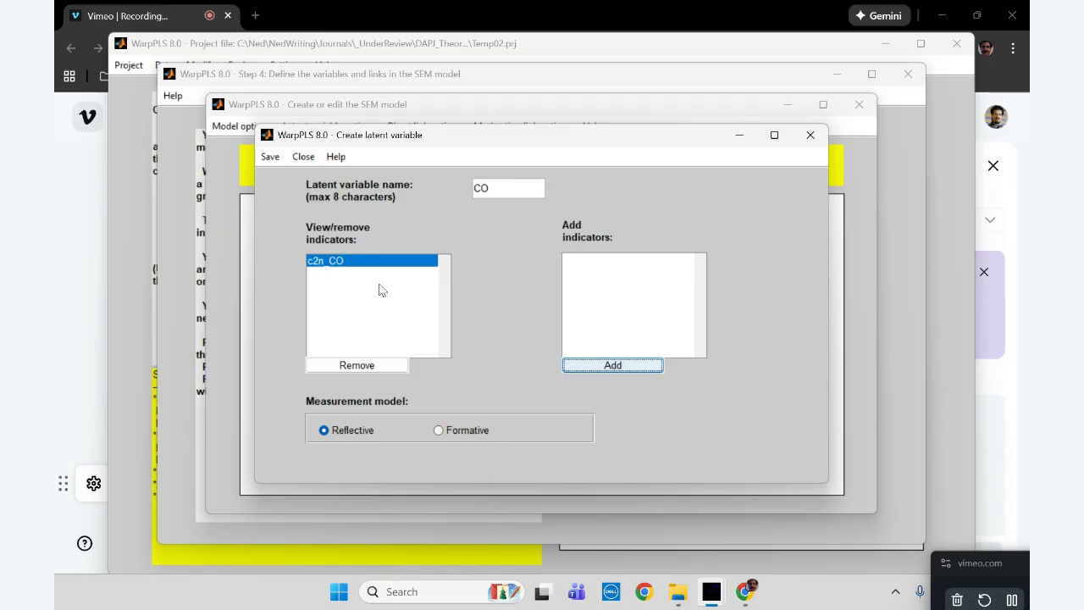
{"action": "left_click", "coordinate": [269, 158]}
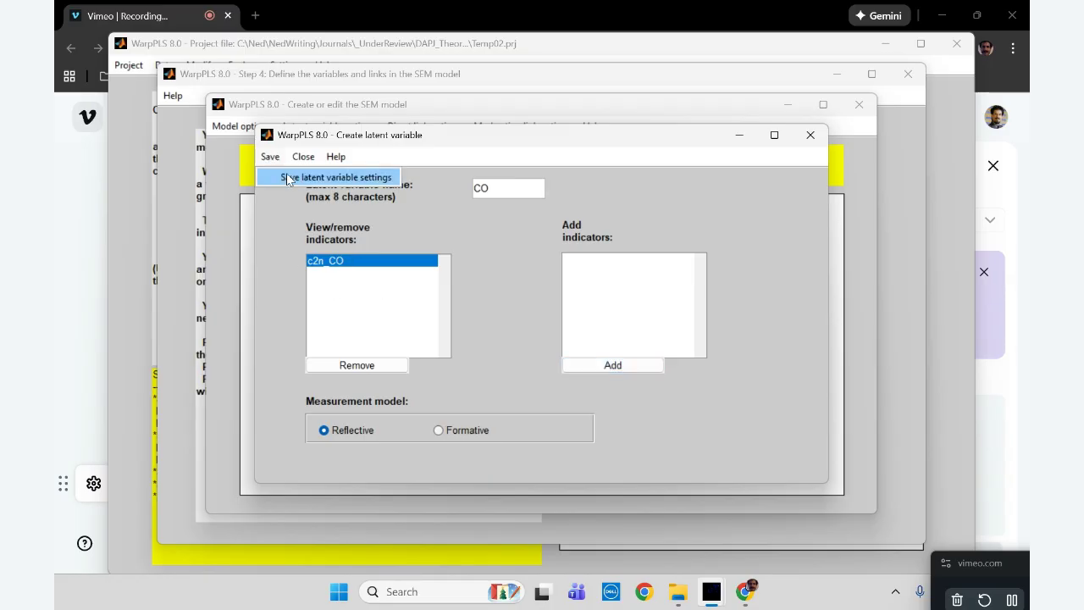
{"action": "left_click", "coordinate": [286, 177]}
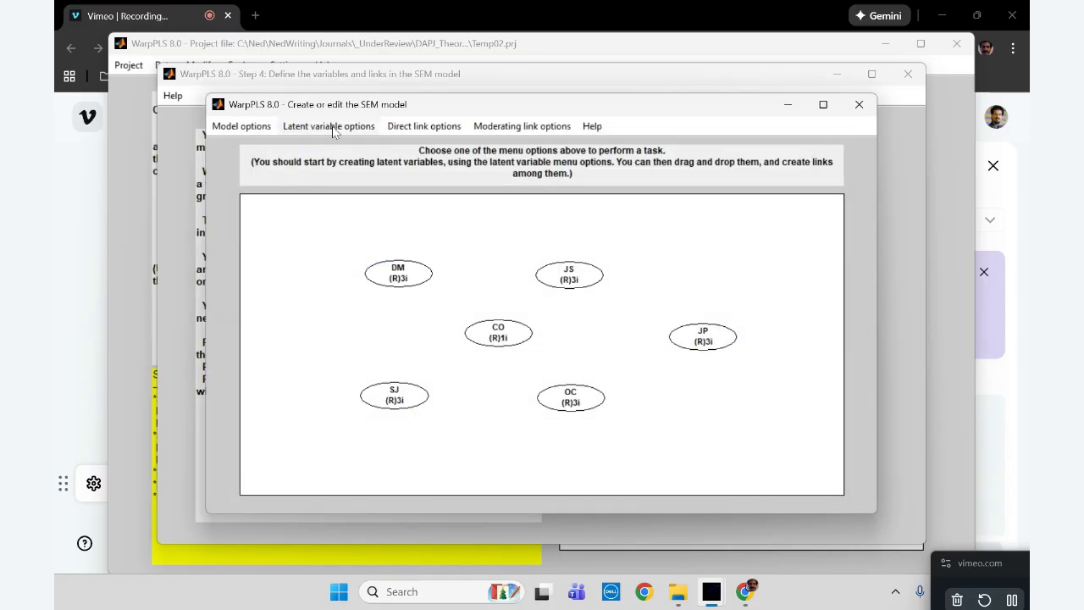
Create direct links from CO to DM, from CO to JS and from CO to JP
{"action": "left_click", "coordinate": [436, 126]}
{"action": "left_click", "coordinate": [438, 147]}
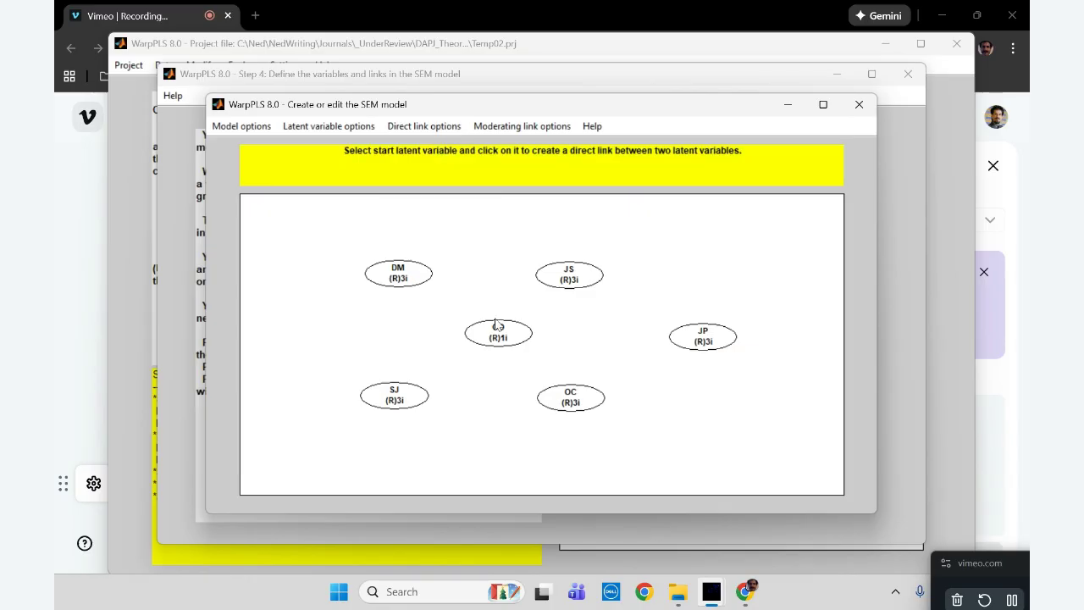
{"action": "left_click", "coordinate": [501, 335]}
{"action": "left_click", "coordinate": [408, 279]}
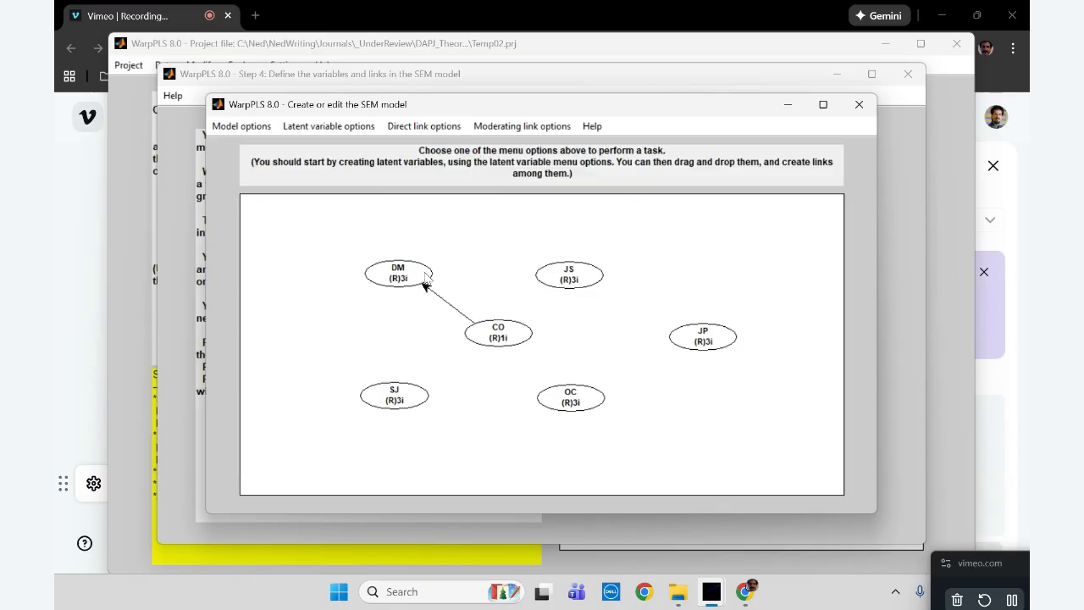
{"action": "left_click", "coordinate": [438, 127]}
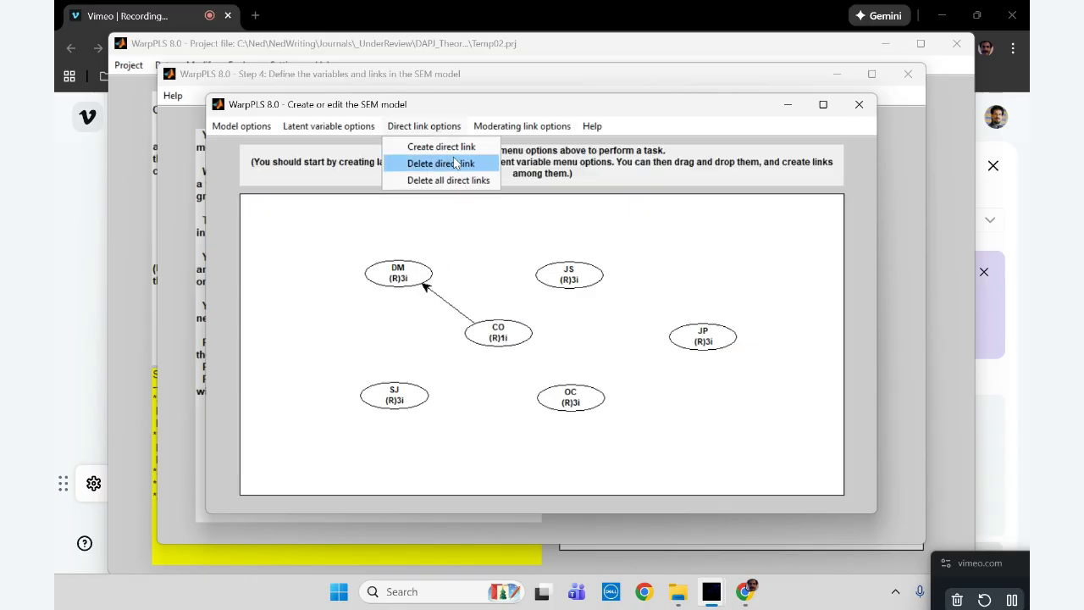
{"action": "left_click", "coordinate": [454, 147]}
{"action": "left_click", "coordinate": [503, 339]}
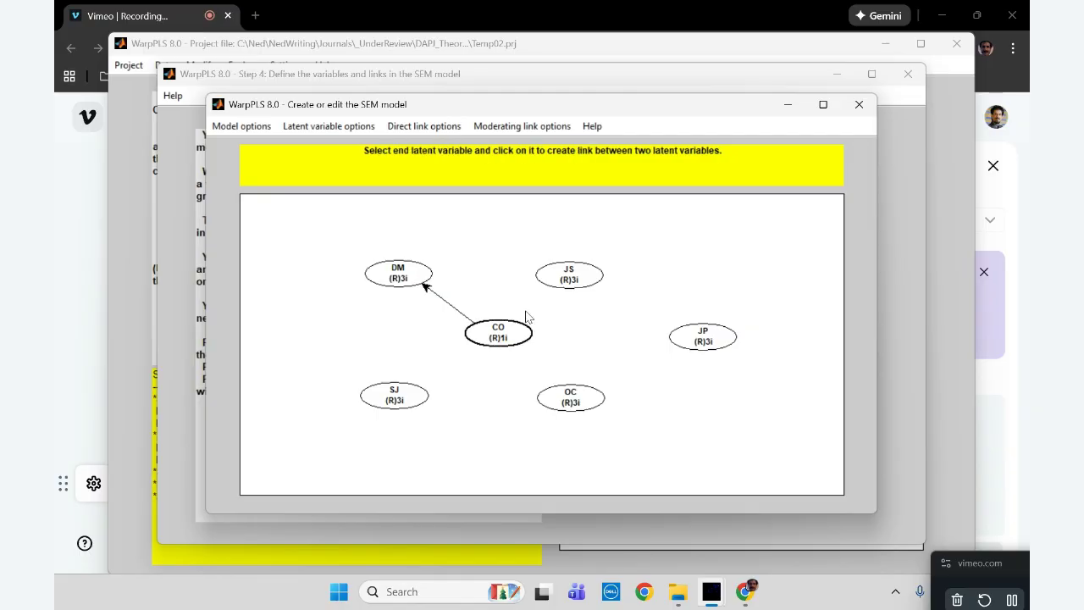
{"action": "left_click", "coordinate": [572, 277]}
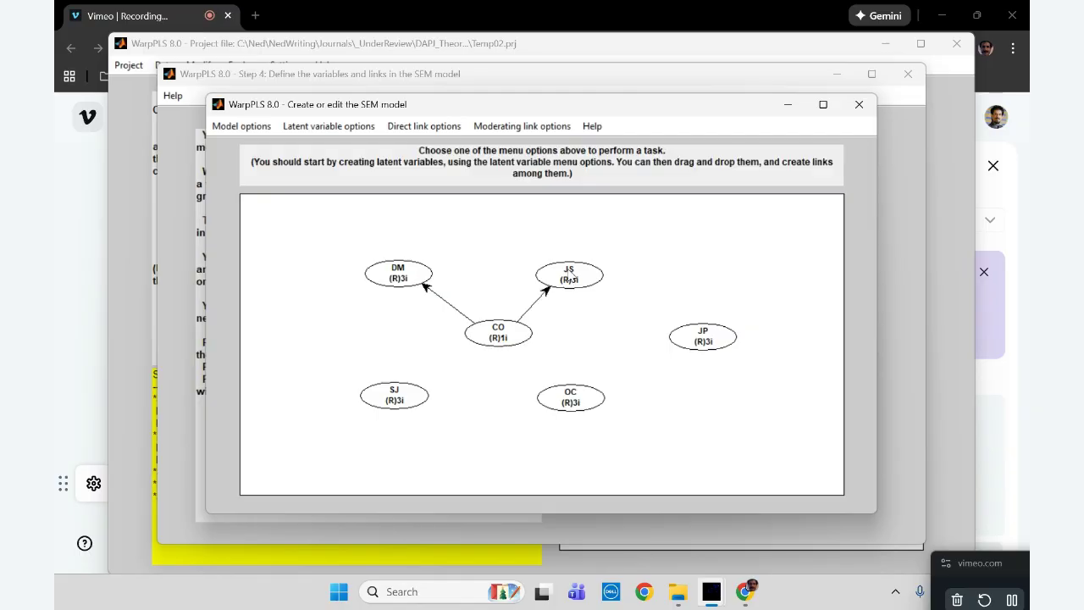
{"action": "left_click", "coordinate": [416, 127]}
{"action": "left_click", "coordinate": [431, 147]}
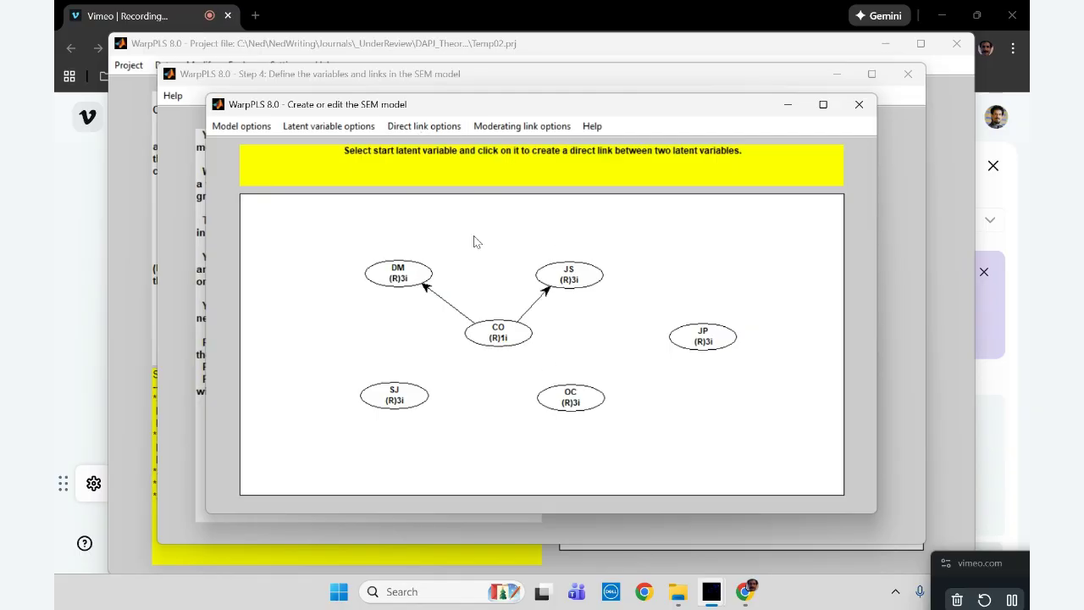
{"action": "left_click", "coordinate": [500, 329]}
{"action": "left_click", "coordinate": [696, 341]}
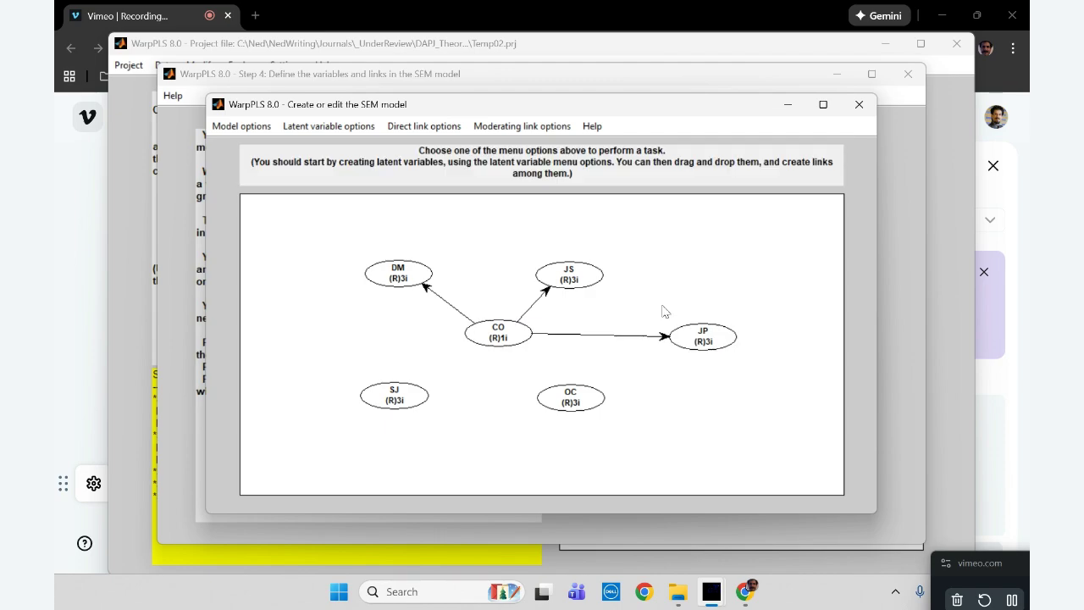
Create direct links from CO to OC and from CO to SJ
{"action": "left_click", "coordinate": [416, 128]}
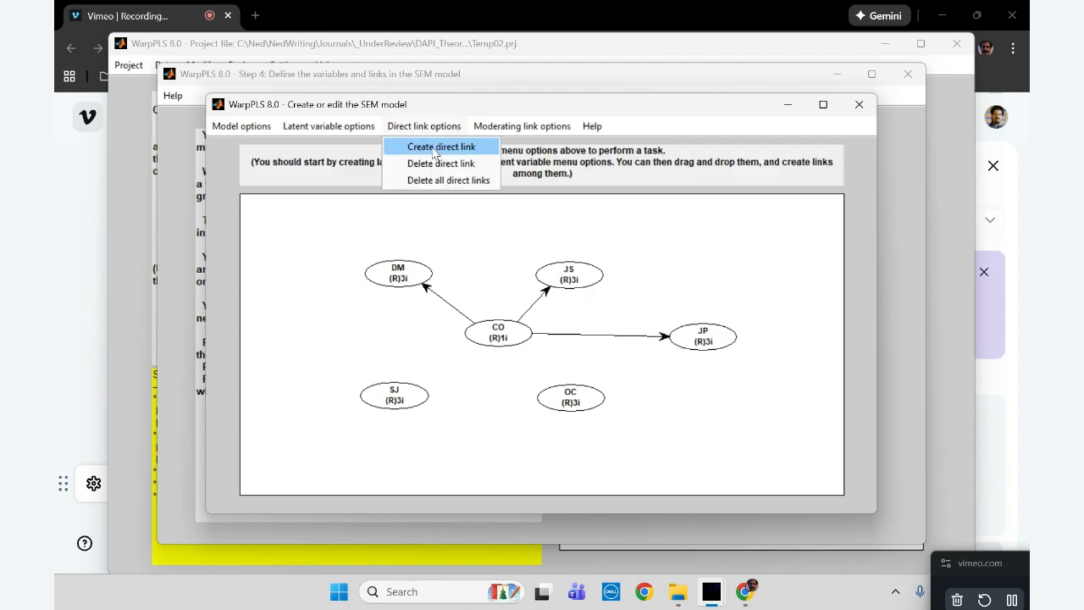
{"action": "left_click", "coordinate": [434, 149]}
{"action": "left_click", "coordinate": [504, 337]}
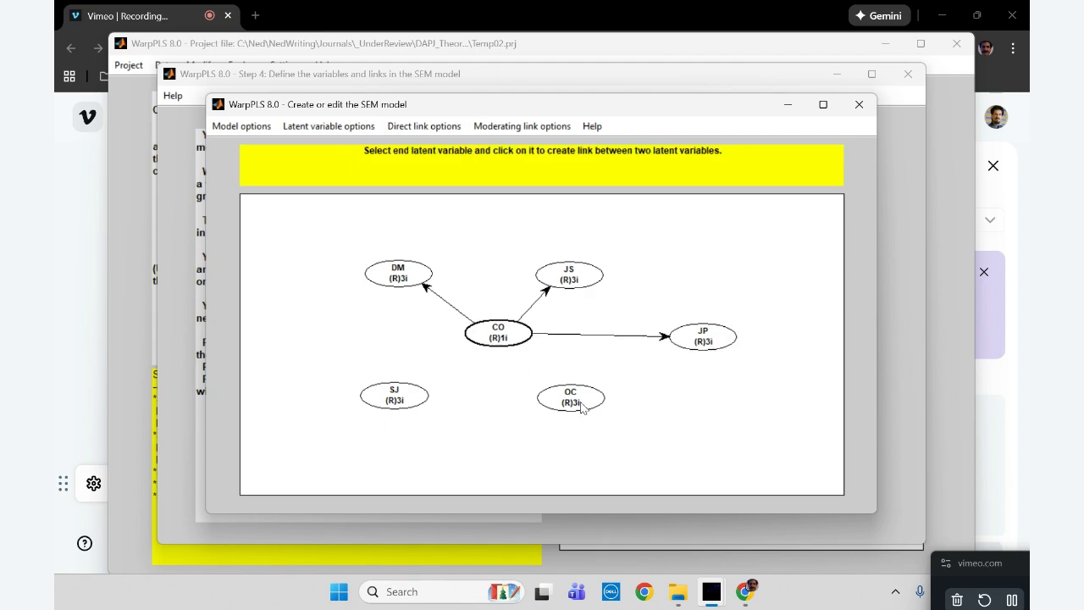
{"action": "left_click", "coordinate": [583, 405]}
{"action": "left_click", "coordinate": [447, 129]}
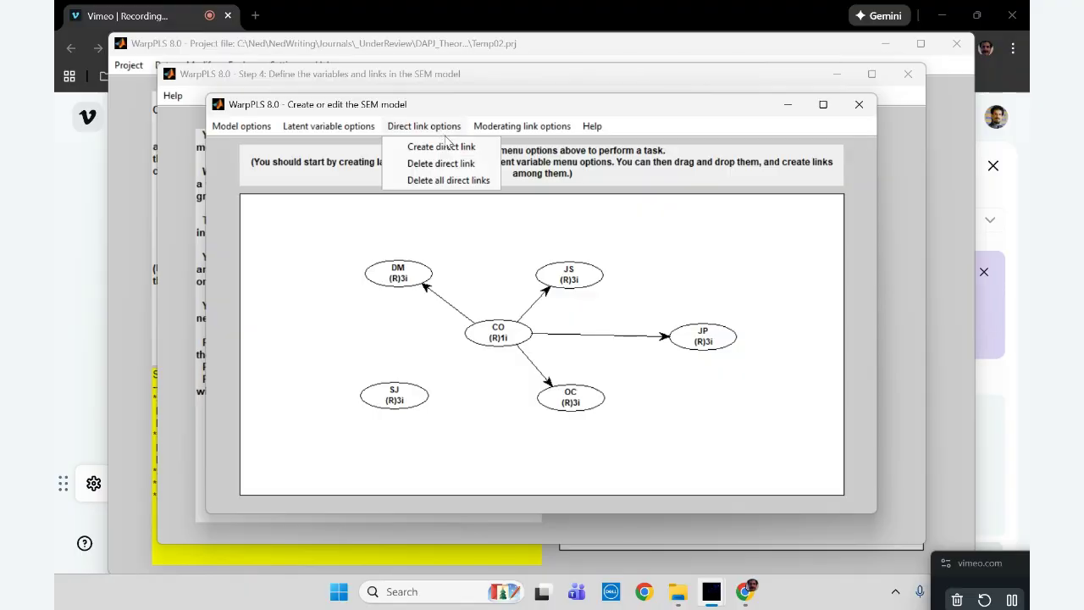
{"action": "left_click", "coordinate": [448, 148]}
{"action": "left_click", "coordinate": [501, 337]}
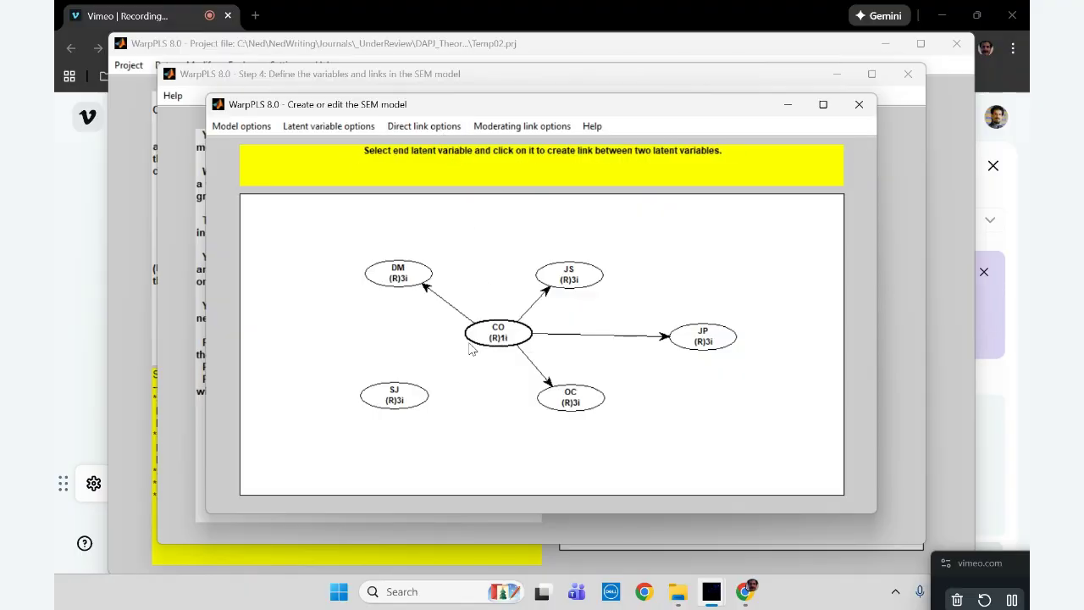
{"action": "left_click", "coordinate": [382, 399]}
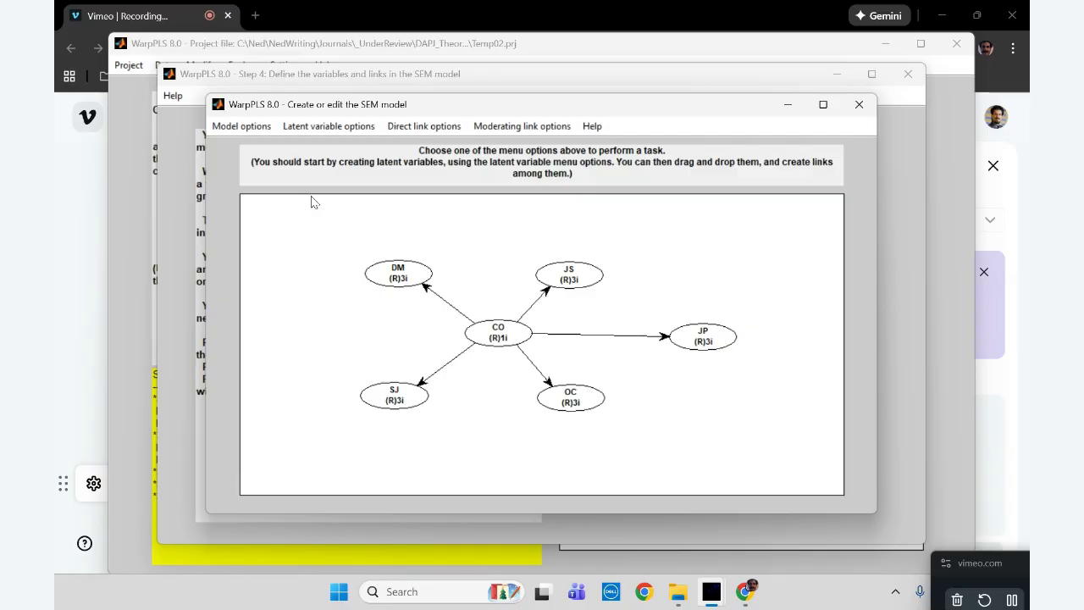
Save and close the edited SEM model, and perform the SEM analysis in Step 5
{"action": "left_click", "coordinate": [257, 128]}
{"action": "left_click", "coordinate": [271, 146]}
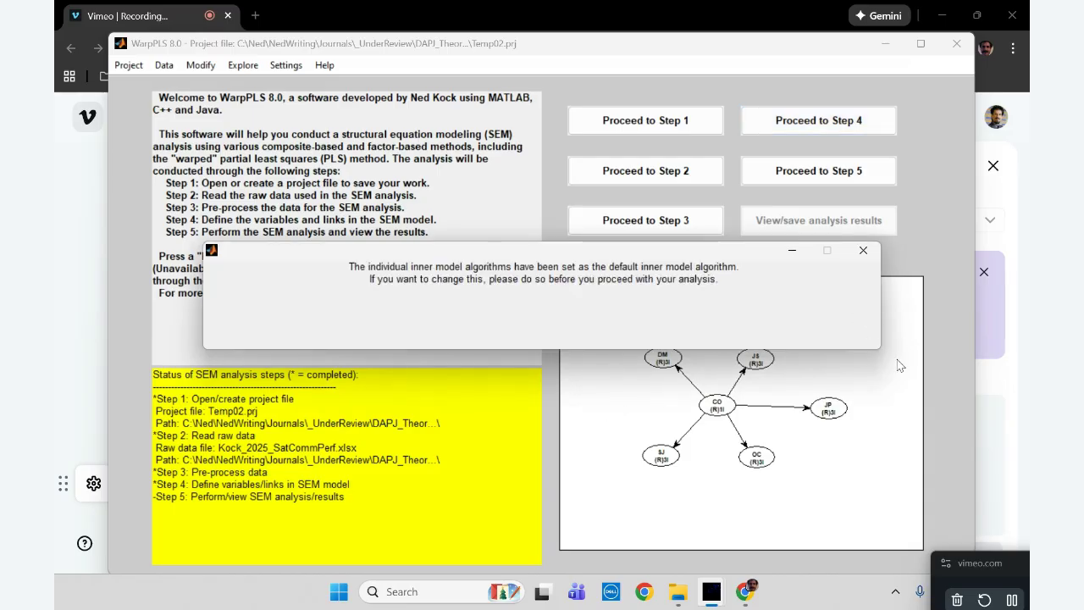
{"action": "left_click", "coordinate": [851, 172]}
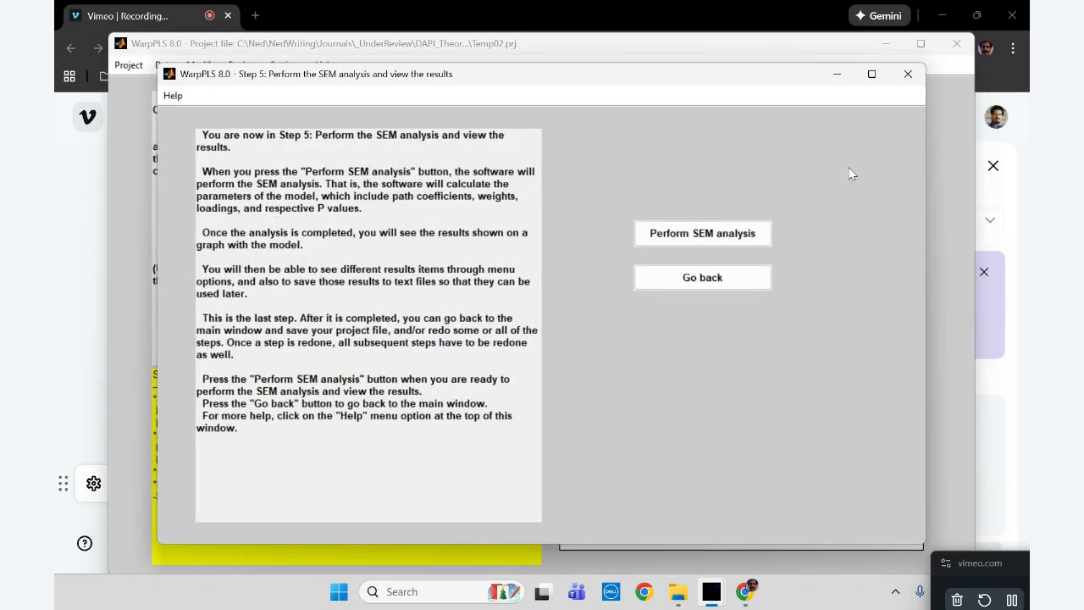
{"action": "left_click", "coordinate": [718, 232]}
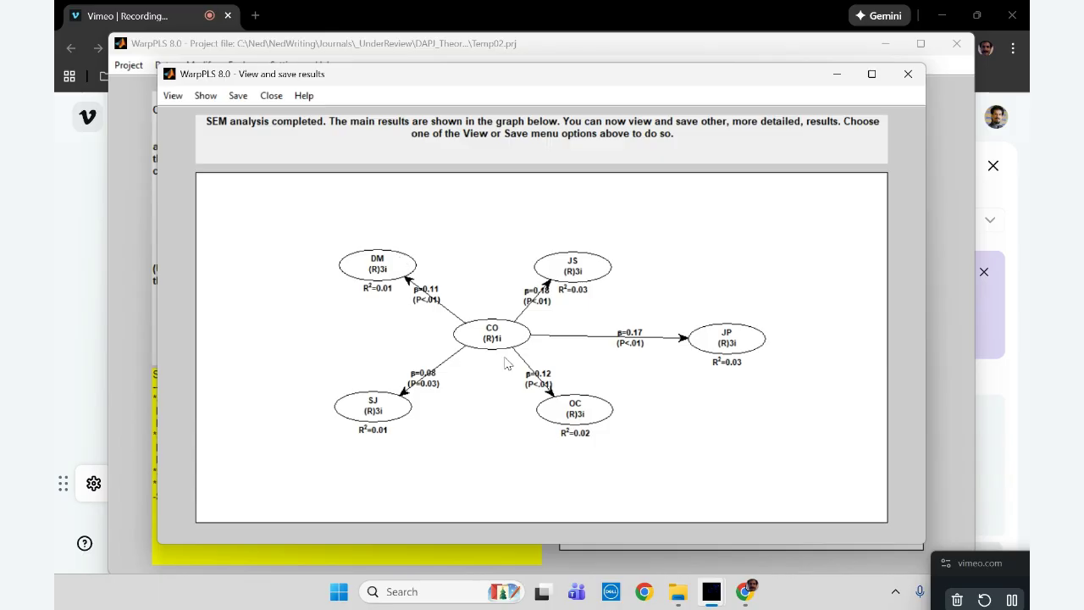
Plot the relationship between CO and DM as a bivariate graph with data points and legends on unstandardized scales
{"action": "left_click", "coordinate": [173, 98]}
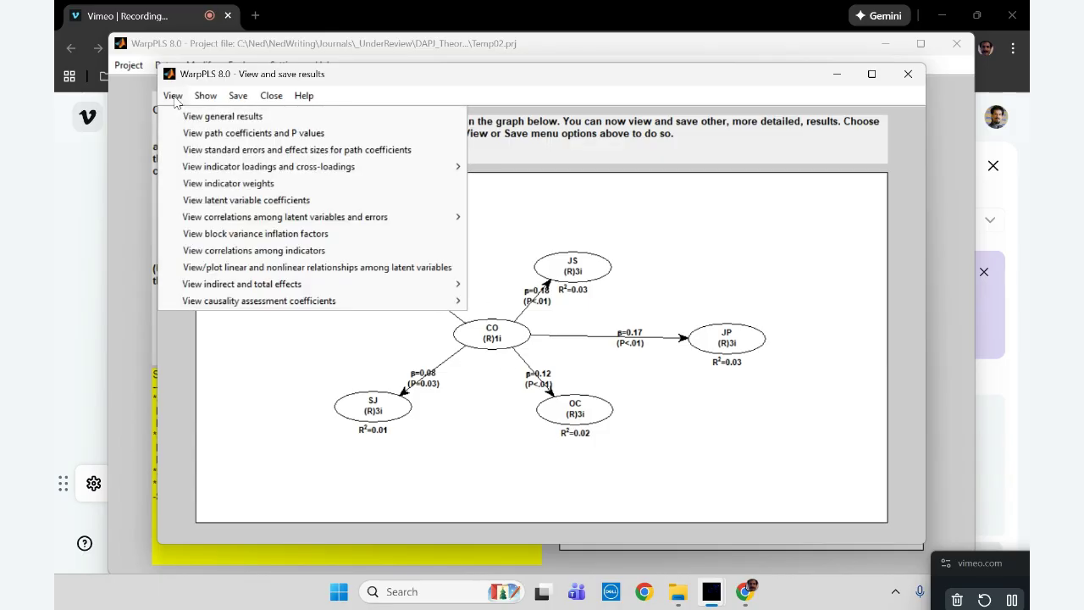
{"action": "left_click", "coordinate": [241, 267]}
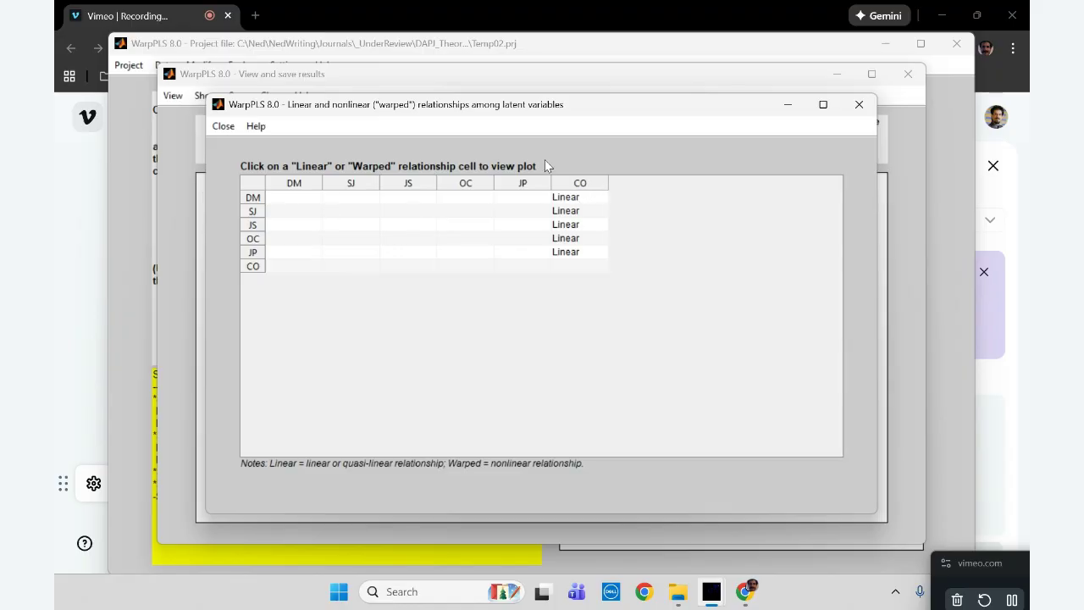
{"action": "left_click", "coordinate": [580, 195]}
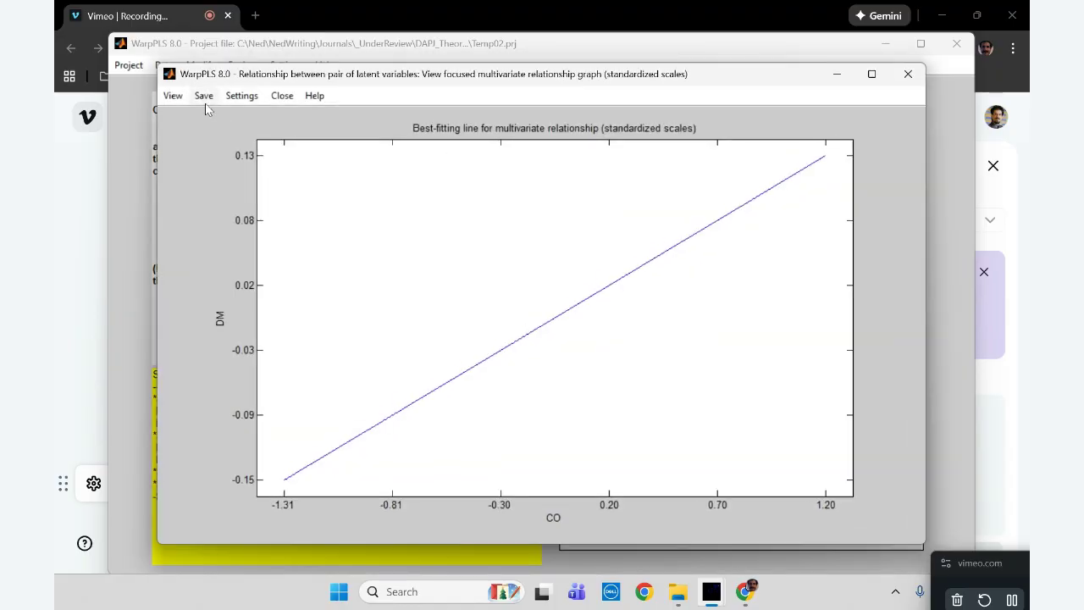
{"action": "left_click", "coordinate": [175, 96]}
{"action": "mouse_move", "coordinate": [218, 173]}
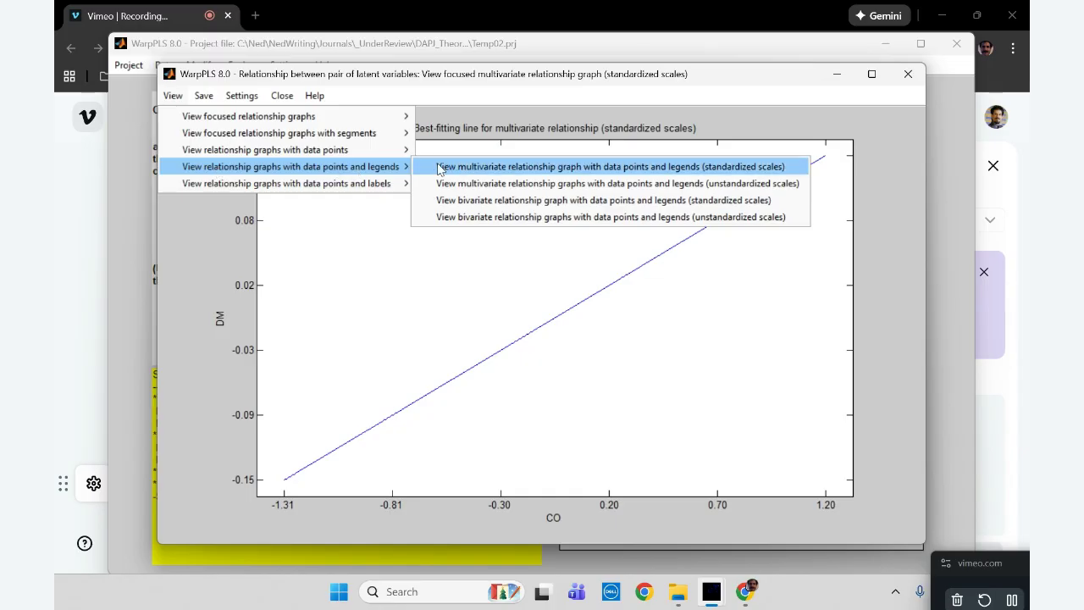
{"action": "left_click", "coordinate": [606, 221]}
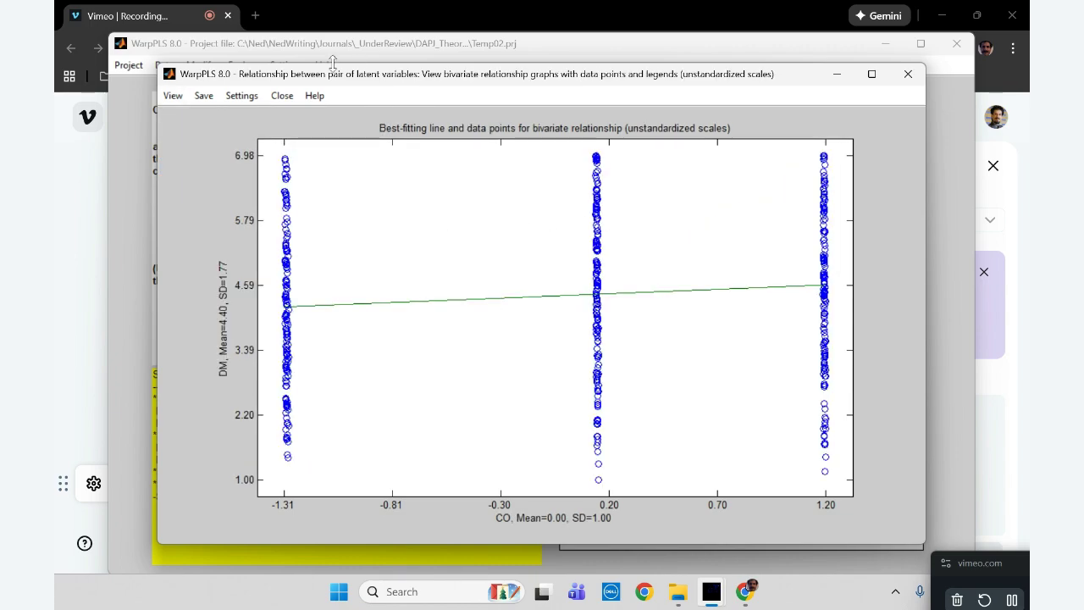
Show the CO data labels as the legend of the DM graph, and move the legend box into the empty area between Mexico and USA
{"action": "left_click", "coordinate": [244, 95]}
{"action": "left_click", "coordinate": [270, 124]}
{"action": "left_click", "coordinate": [678, 373]}
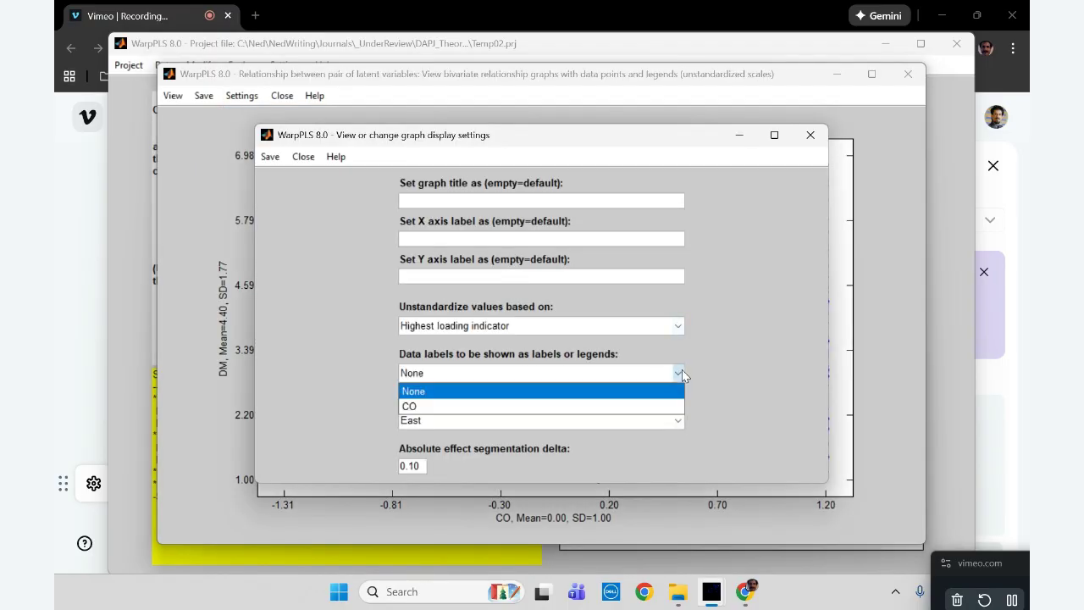
{"action": "left_click", "coordinate": [538, 398]}
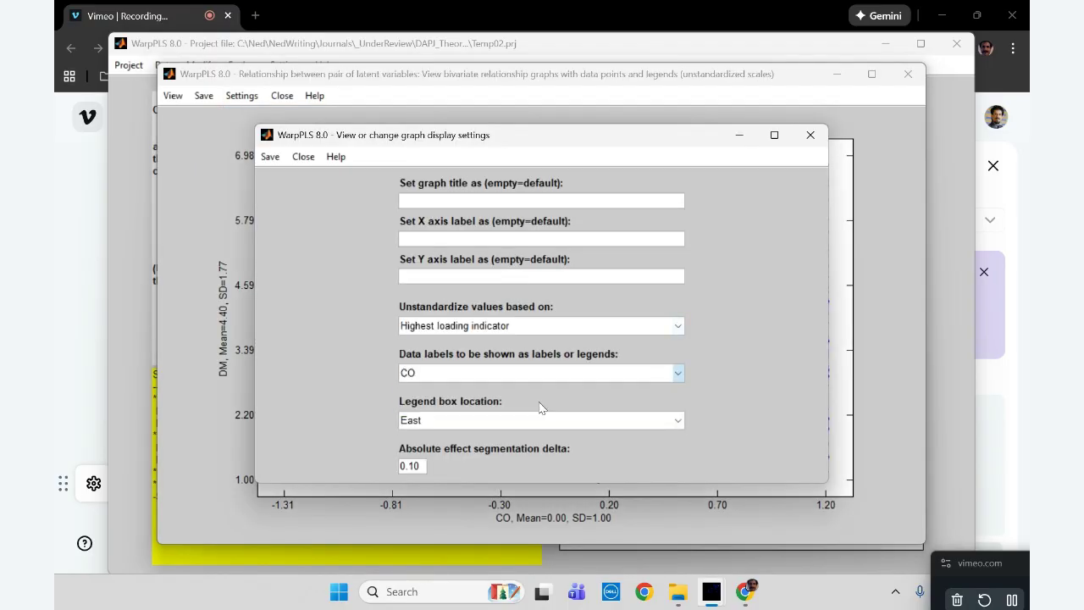
{"action": "left_click", "coordinate": [270, 159]}
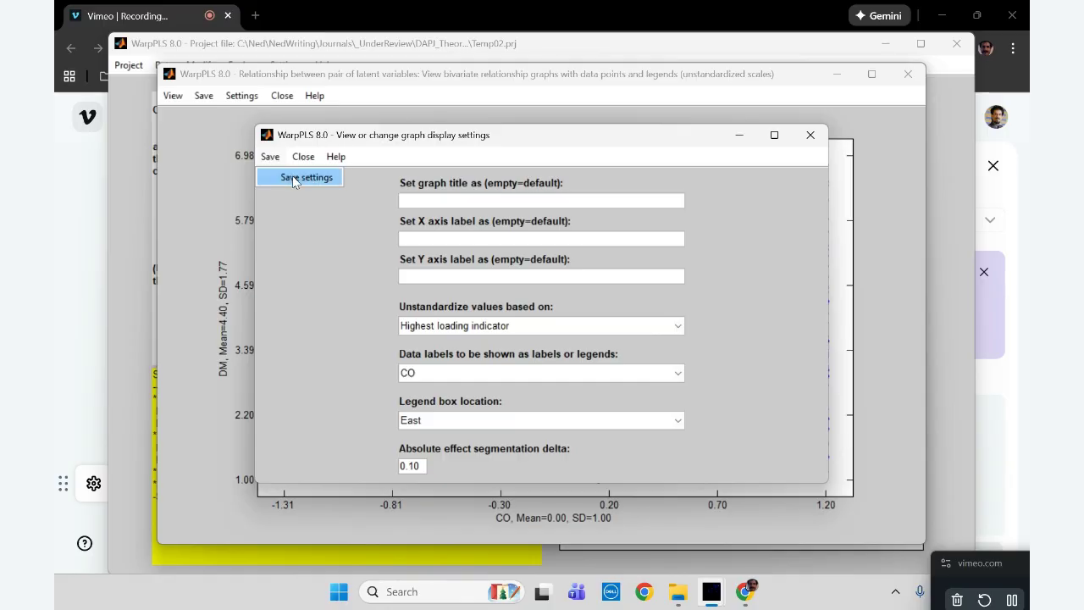
{"action": "left_click", "coordinate": [293, 177]}
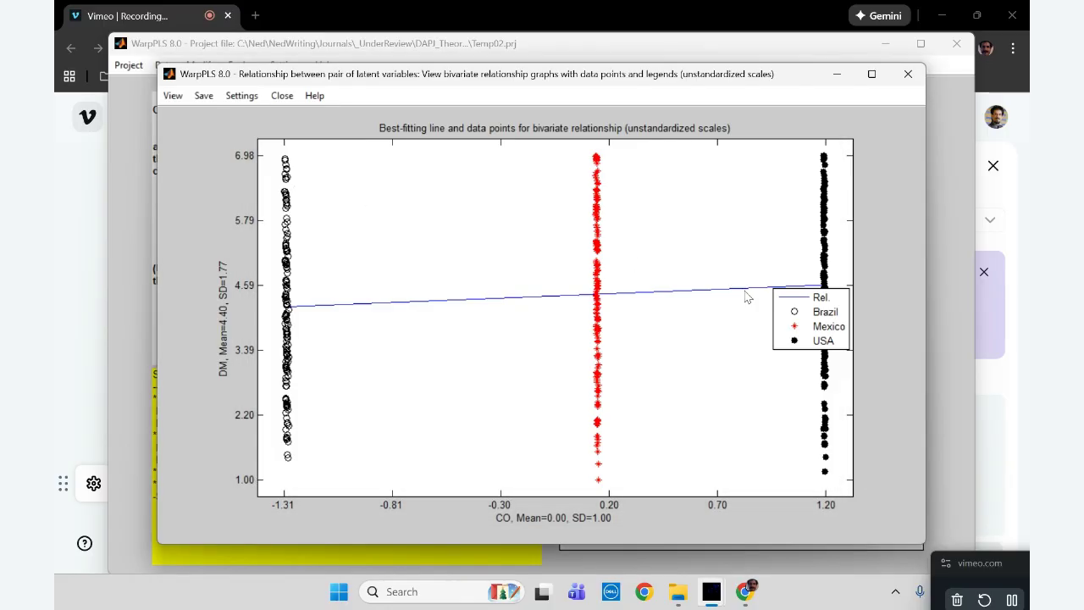
{"action": "left_click_drag", "start_coordinate": [792, 326], "coordinate": [713, 388]}
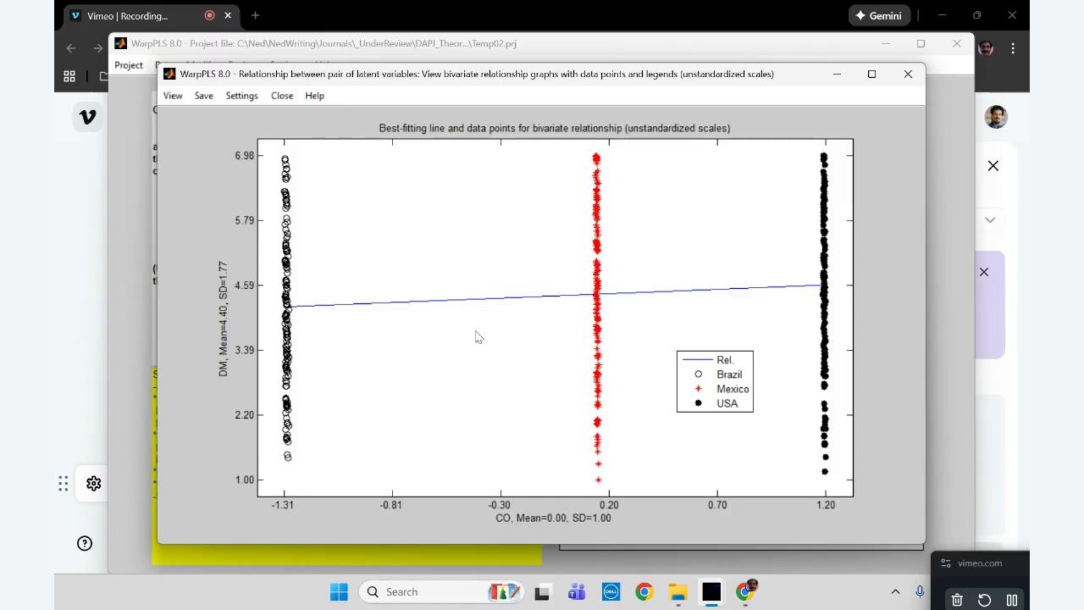
{"action": "left_click", "coordinate": [907, 76]}
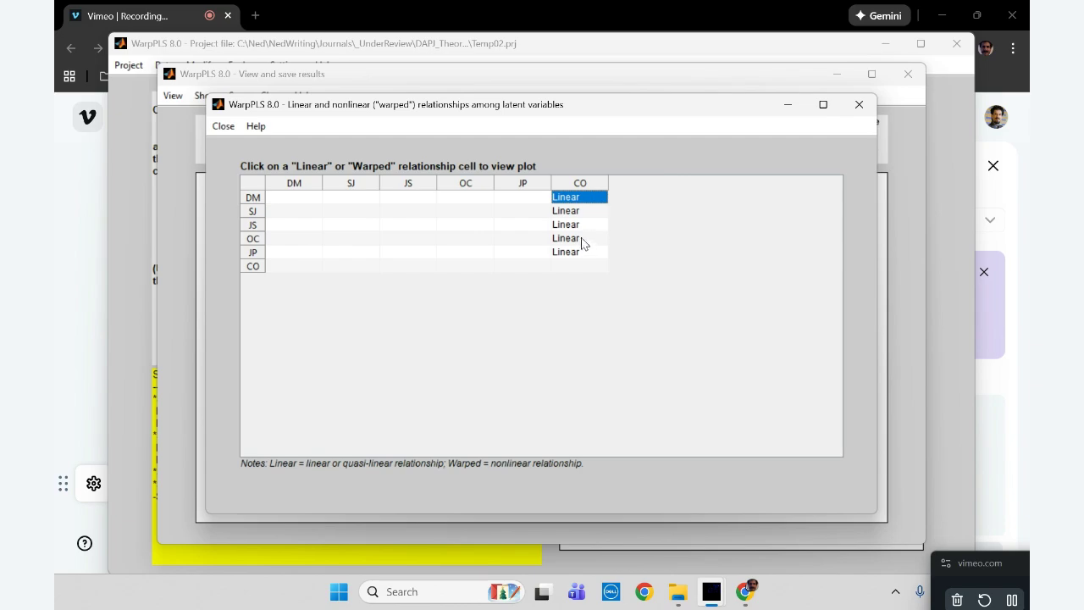
View the CO–OC relationship plot, and plot CO–JP as a bivariate graph with data points and legends on unstandardized scales
{"action": "left_click", "coordinate": [581, 239]}
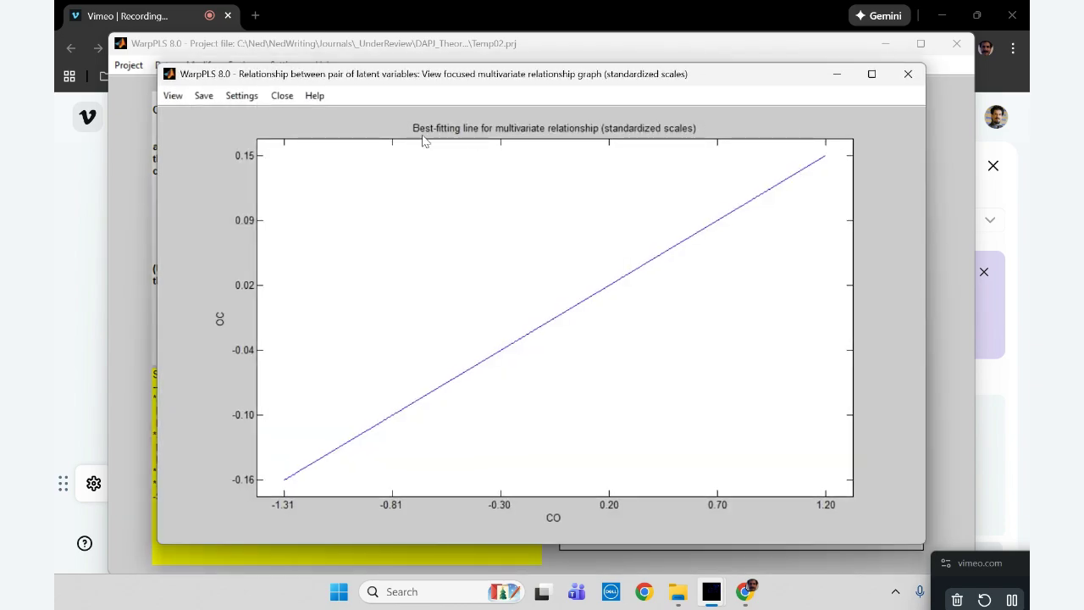
{"action": "left_click", "coordinate": [908, 74]}
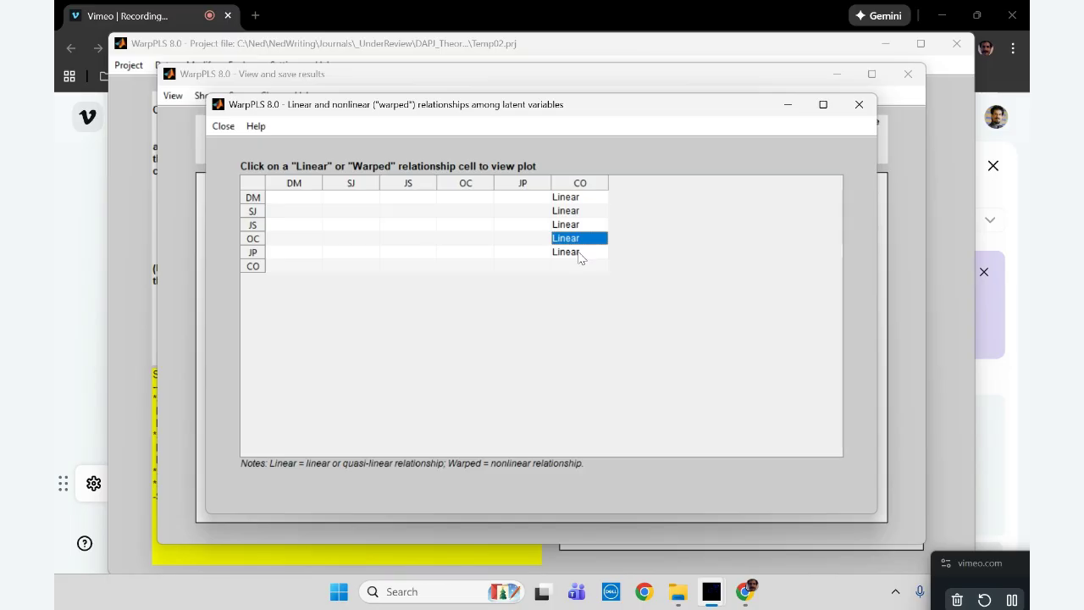
{"action": "left_click", "coordinate": [580, 254]}
{"action": "left_click", "coordinate": [174, 96]}
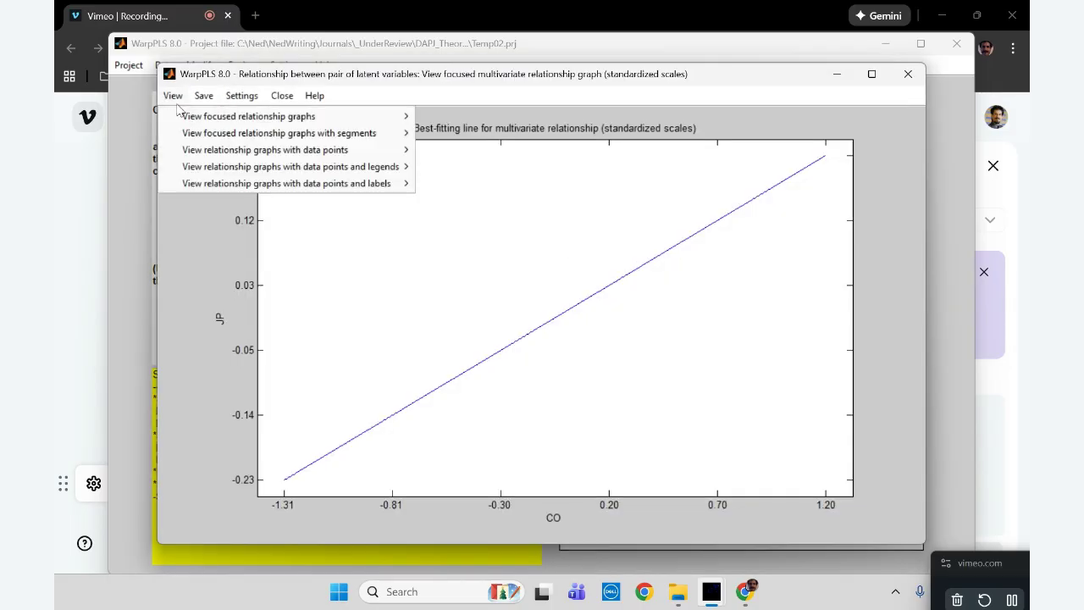
{"action": "mouse_move", "coordinate": [227, 166]}
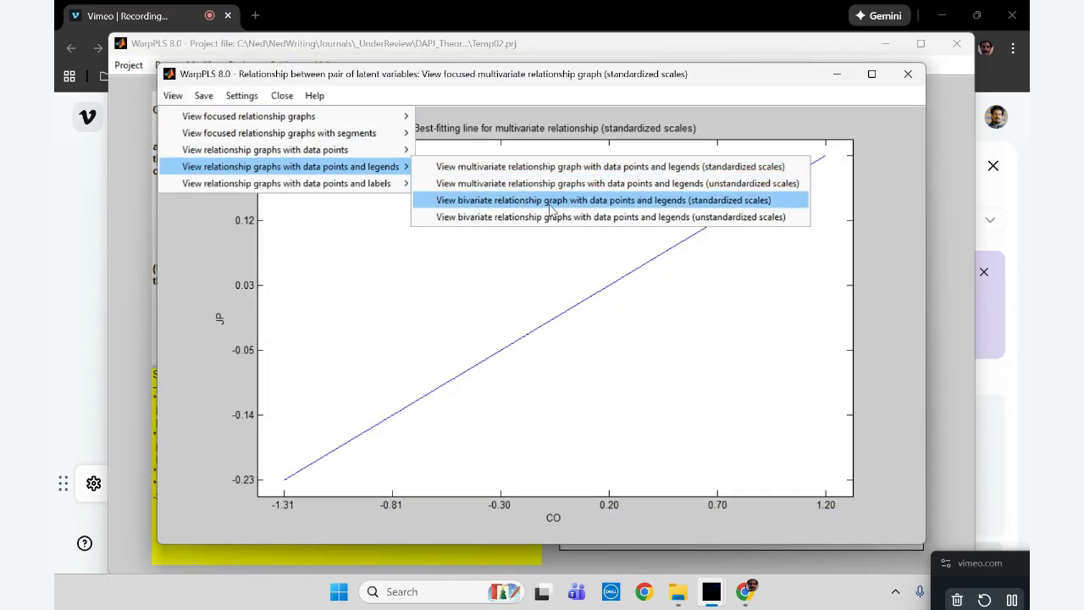
{"action": "left_click", "coordinate": [583, 221]}
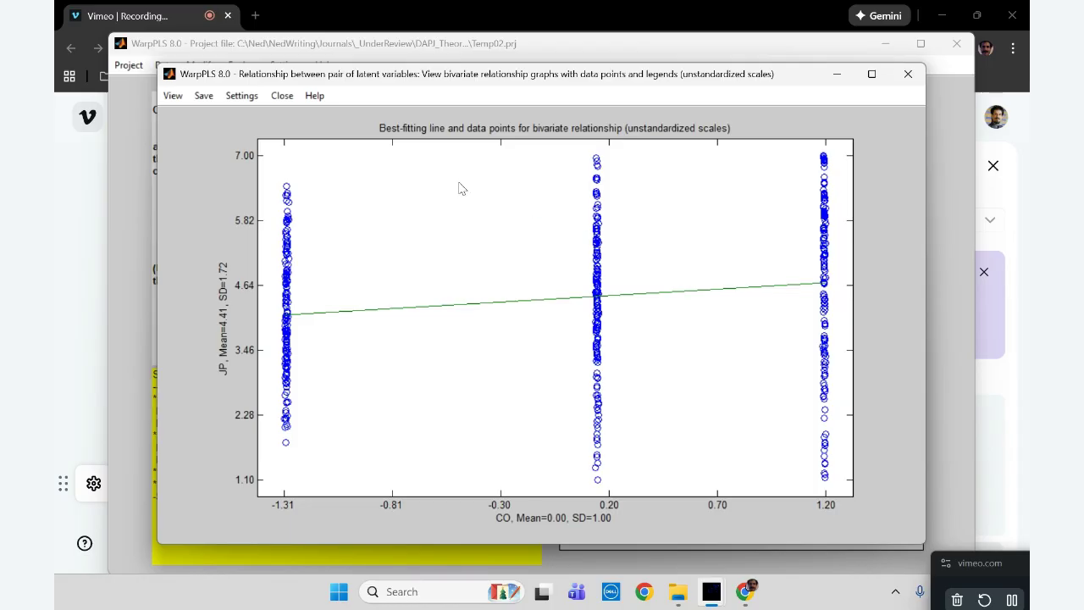
Show the CO data labels as the JP graph's legend, move the legend box clear of the data points, and close the results
{"action": "left_click", "coordinate": [240, 95]}
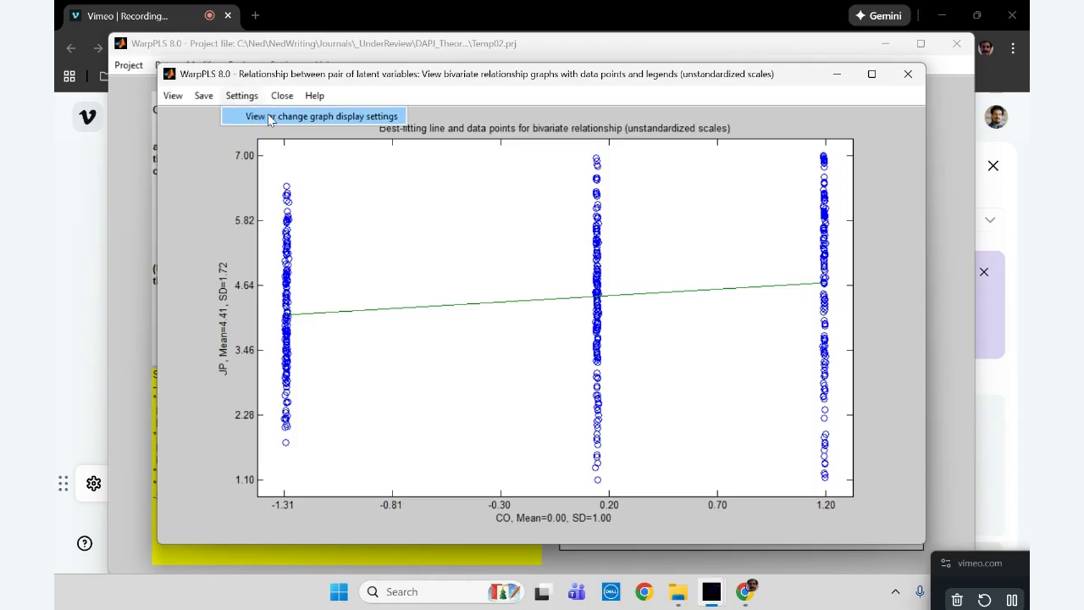
{"action": "left_click", "coordinate": [267, 114]}
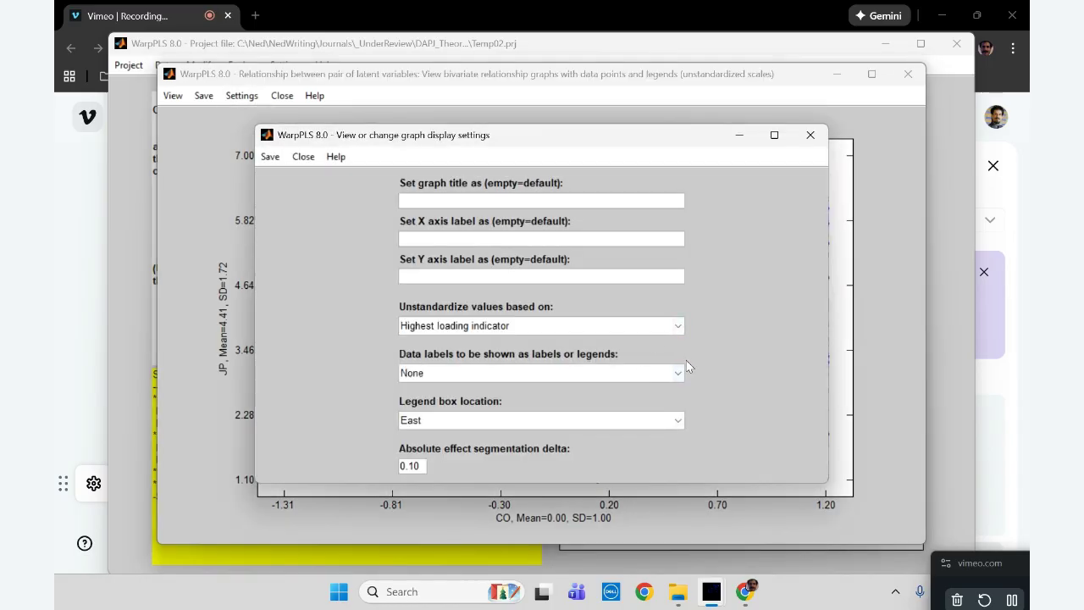
{"action": "left_click", "coordinate": [678, 373]}
{"action": "left_click", "coordinate": [546, 405]}
{"action": "left_click", "coordinate": [268, 156]}
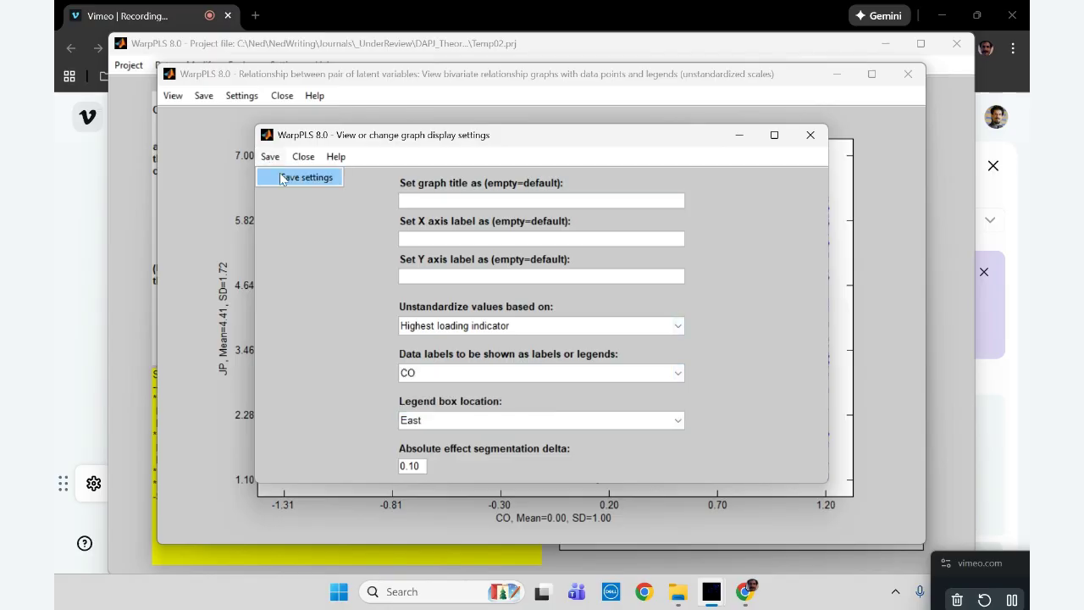
{"action": "left_click", "coordinate": [279, 175]}
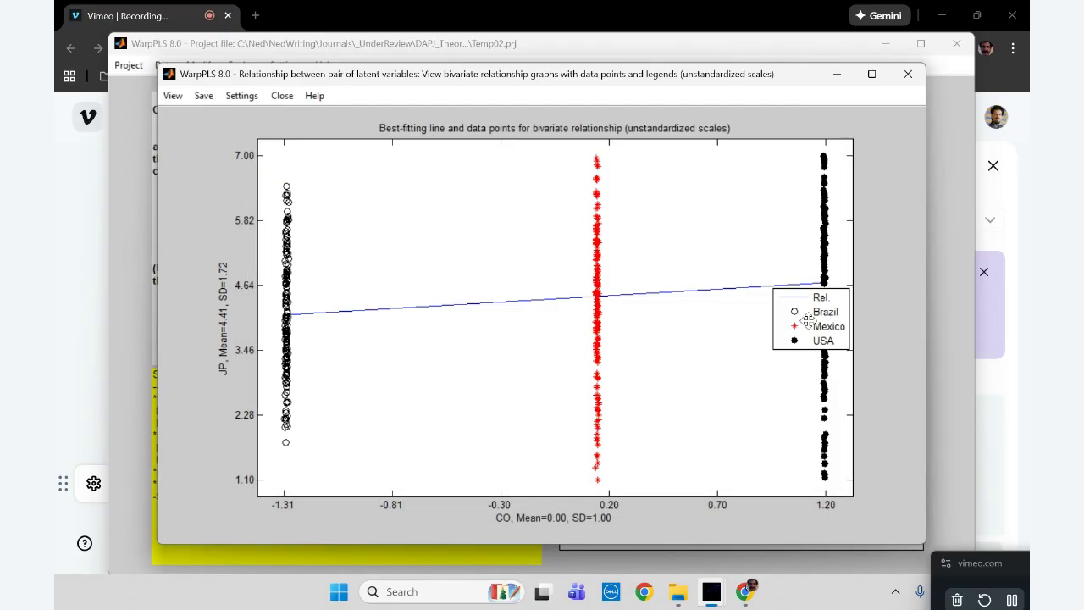
{"action": "left_click_drag", "start_coordinate": [807, 317], "coordinate": [744, 383]}
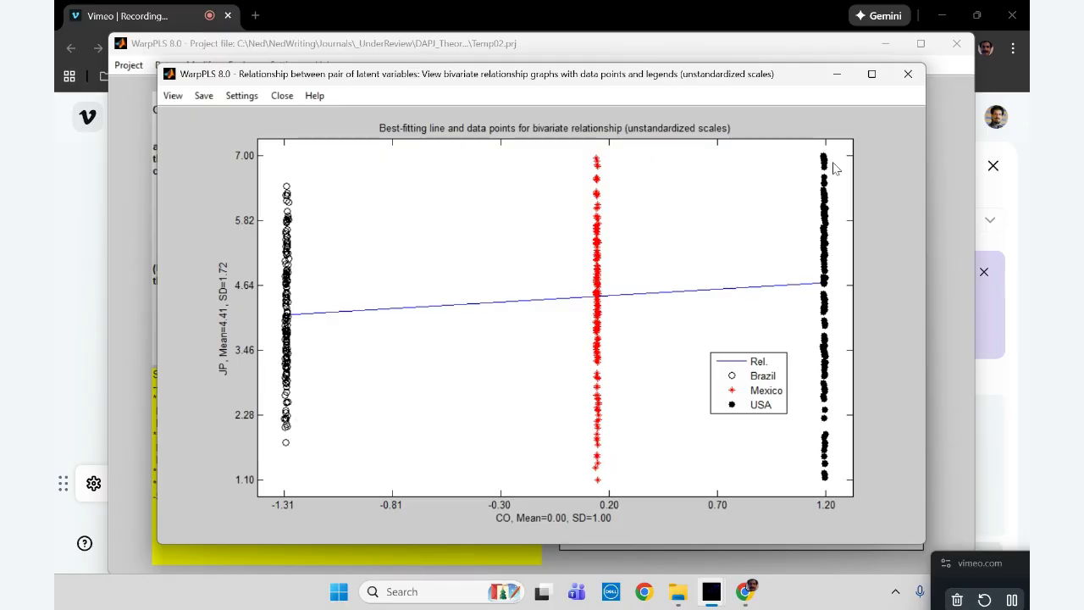
{"action": "left_click", "coordinate": [906, 78]}
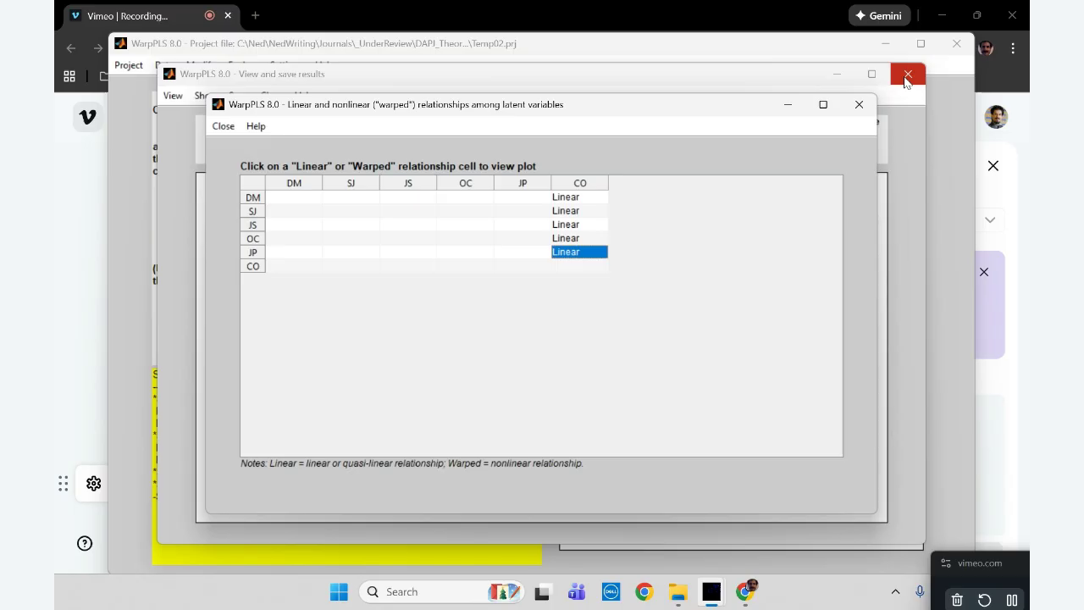
{"action": "left_click", "coordinate": [862, 105]}
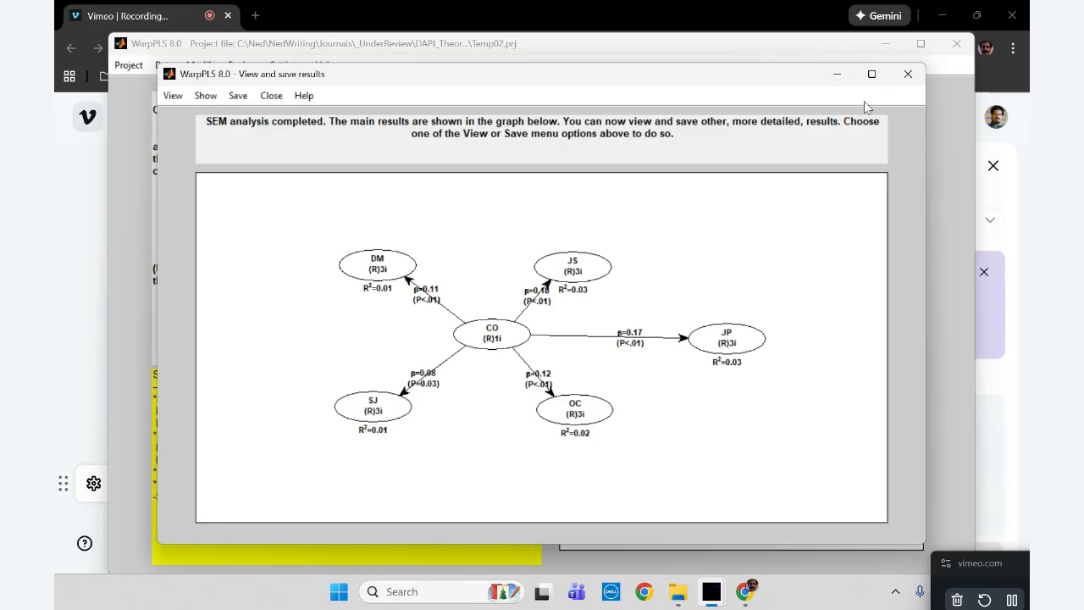
{"action": "left_click", "coordinate": [918, 78]}
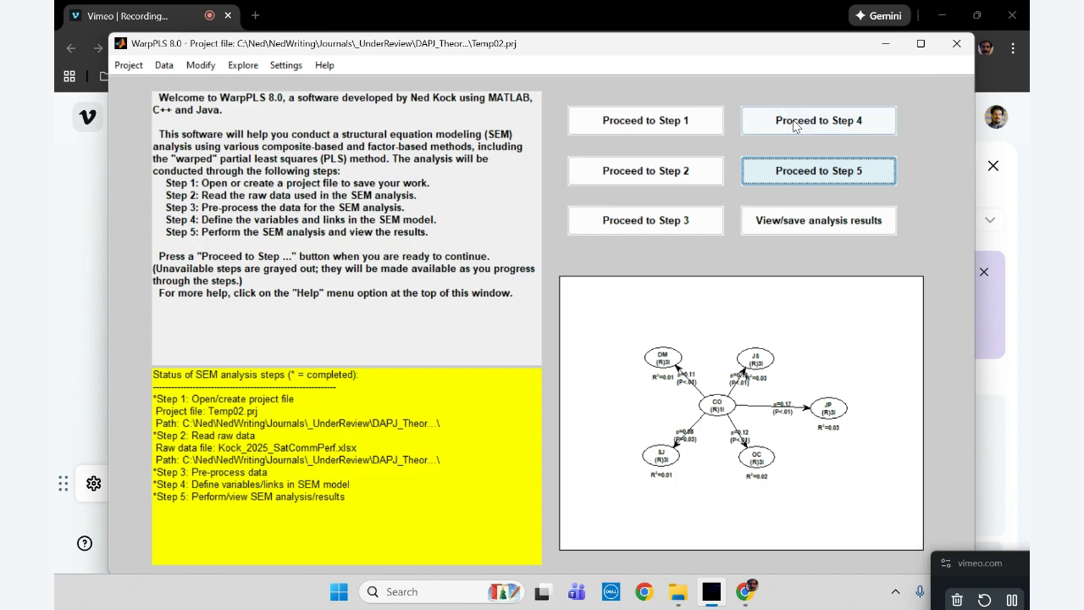
Reopen the SEM model for editing in Step 4 and delete all direct links from CO to the other latent variables
{"action": "left_click", "coordinate": [766, 125]}
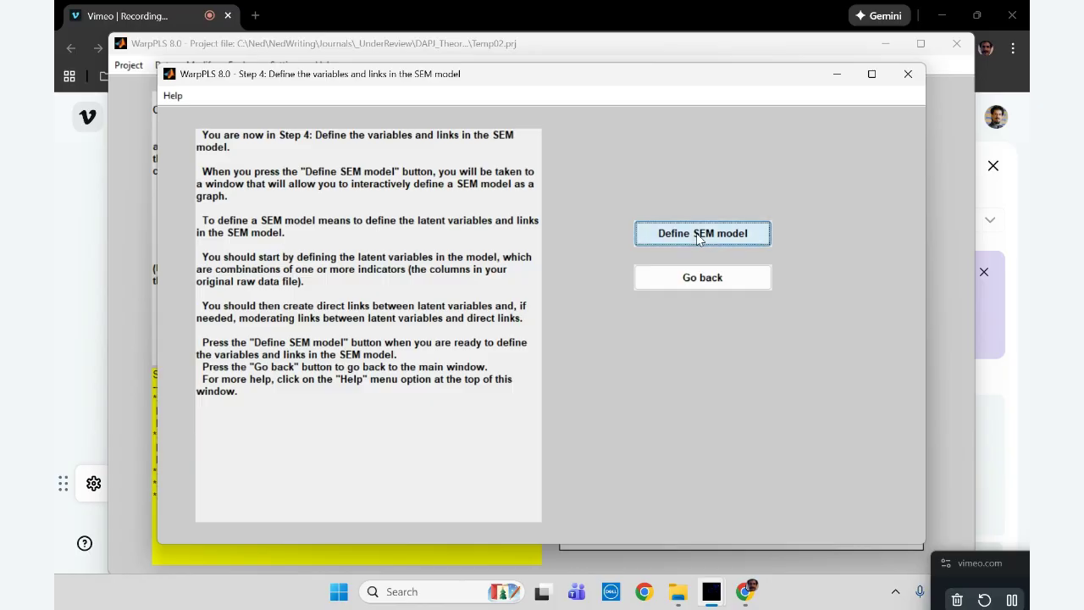
{"action": "left_click", "coordinate": [699, 234]}
{"action": "left_click", "coordinate": [347, 127]}
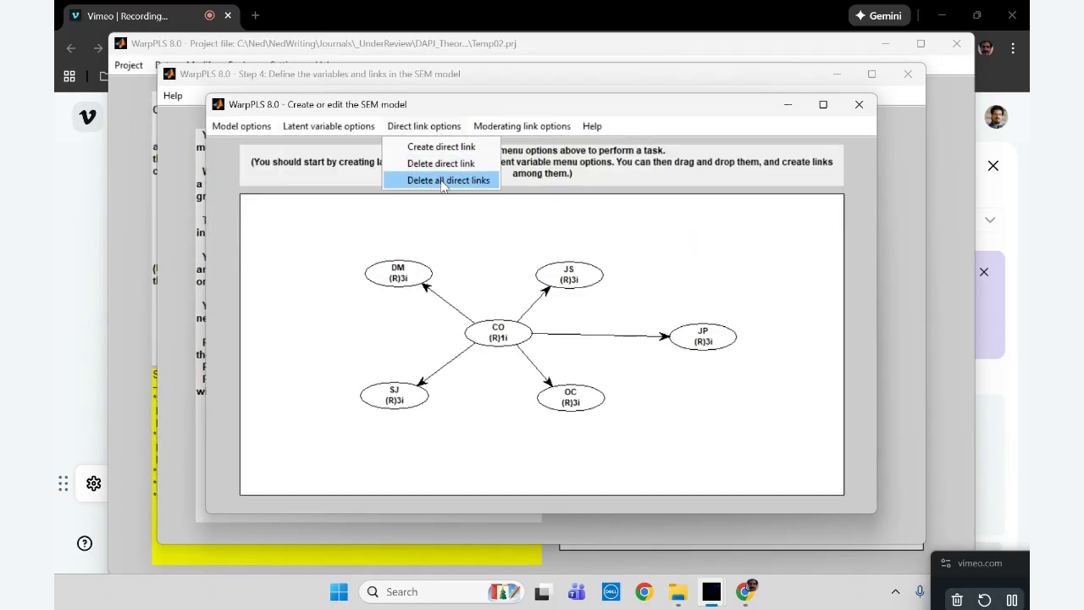
{"action": "left_click", "coordinate": [441, 186]}
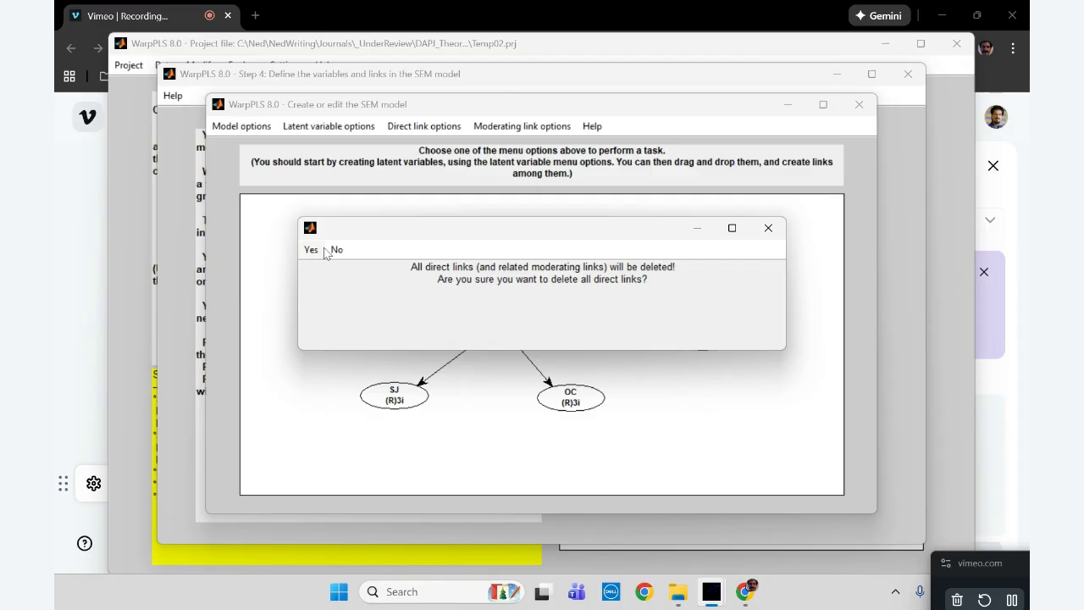
{"action": "left_click", "coordinate": [311, 269]}
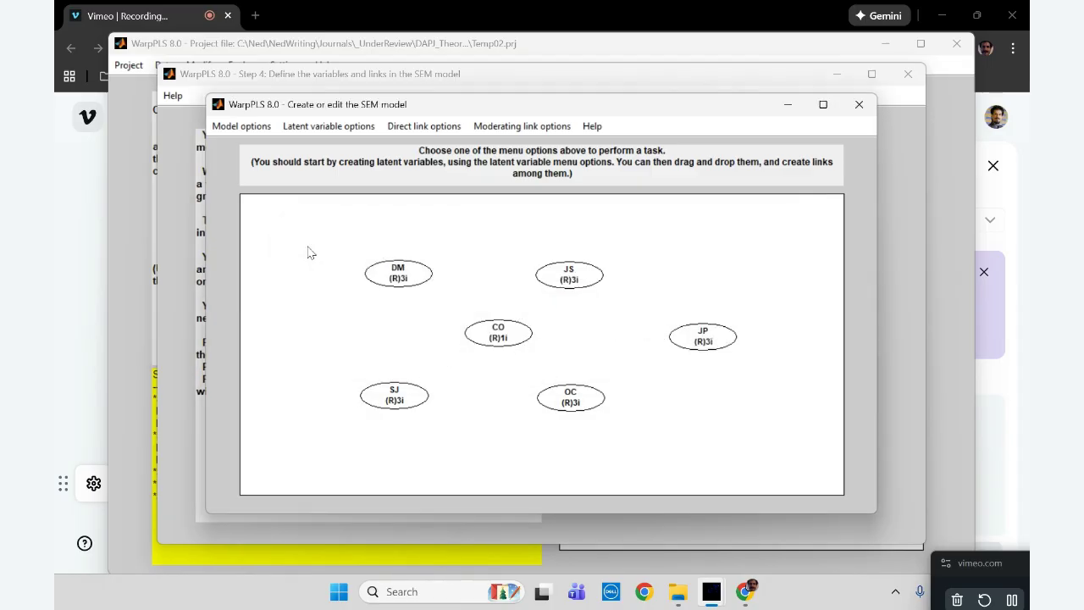
Create a direct link from JS to JP, and add a moderating link from CO to that direct link
{"action": "left_click", "coordinate": [432, 127]}
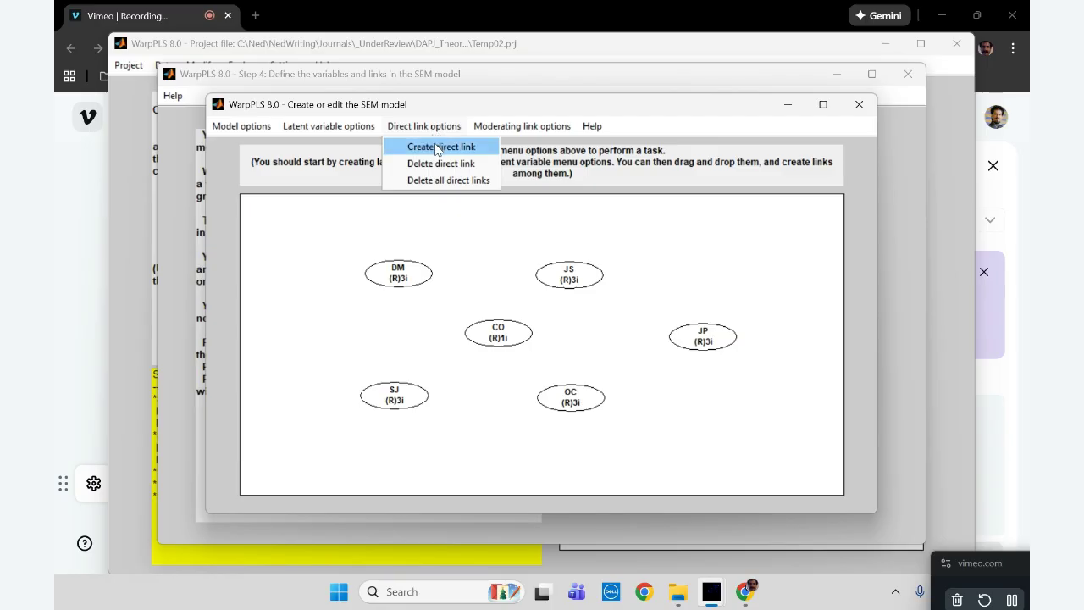
{"action": "left_click", "coordinate": [438, 148]}
{"action": "left_click", "coordinate": [577, 279]}
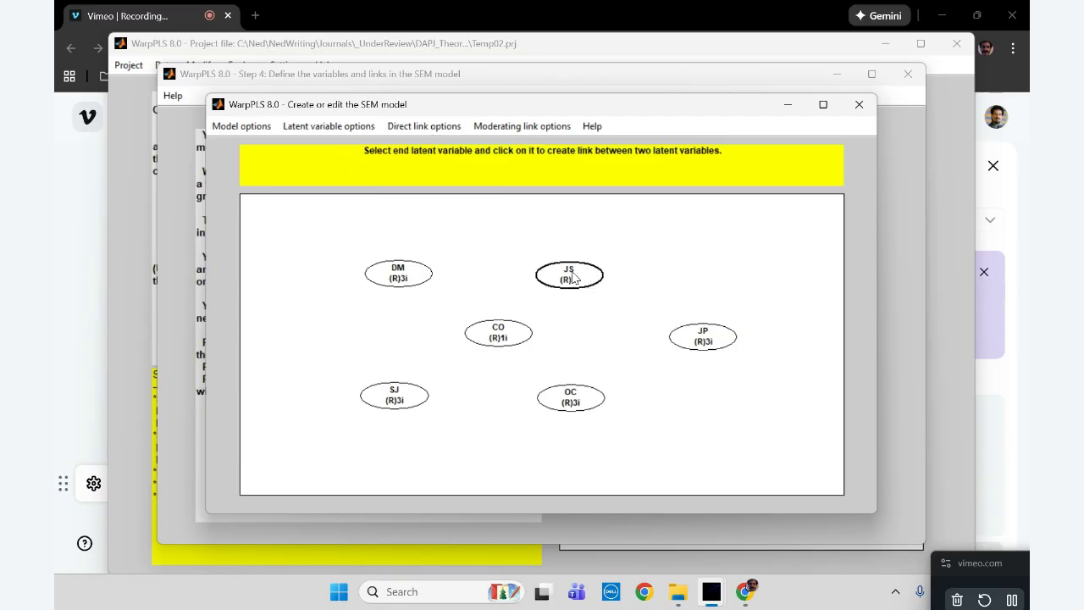
{"action": "left_click", "coordinate": [710, 341]}
{"action": "left_click", "coordinate": [523, 127]}
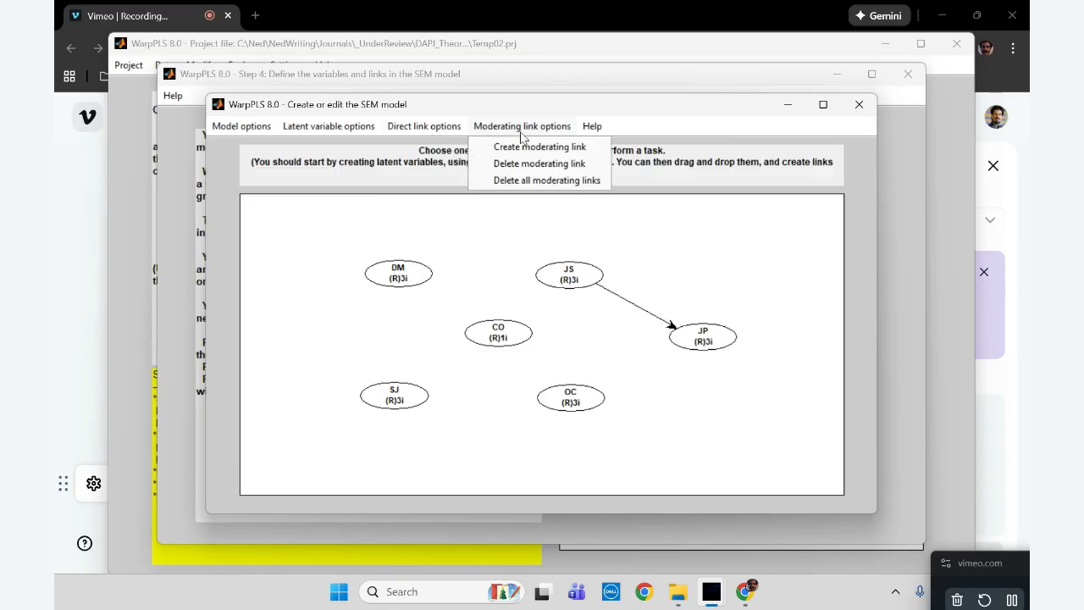
{"action": "left_click", "coordinate": [539, 149]}
{"action": "left_click", "coordinate": [503, 333]}
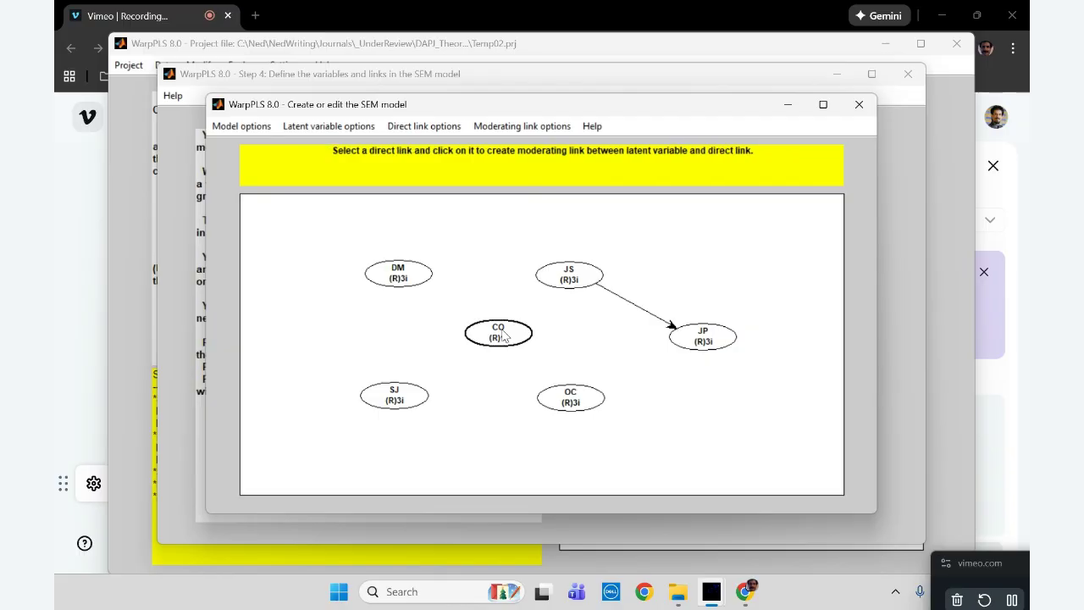
{"action": "left_click", "coordinate": [634, 305]}
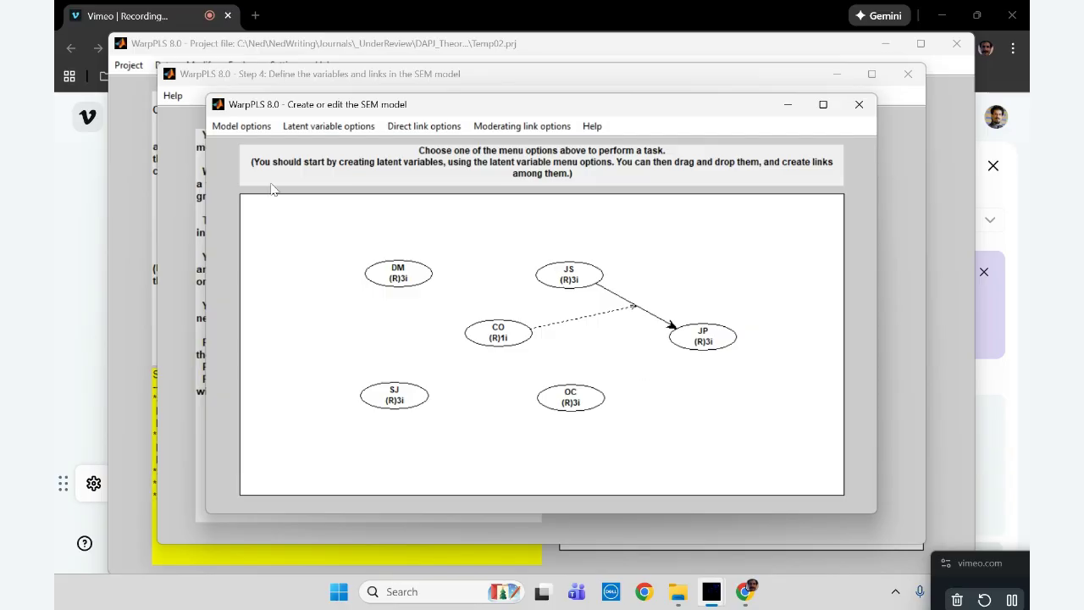
Save and close the model with CO moderating the JS–JP link, and perform the SEM analysis in Step 5
{"action": "left_click", "coordinate": [246, 127]}
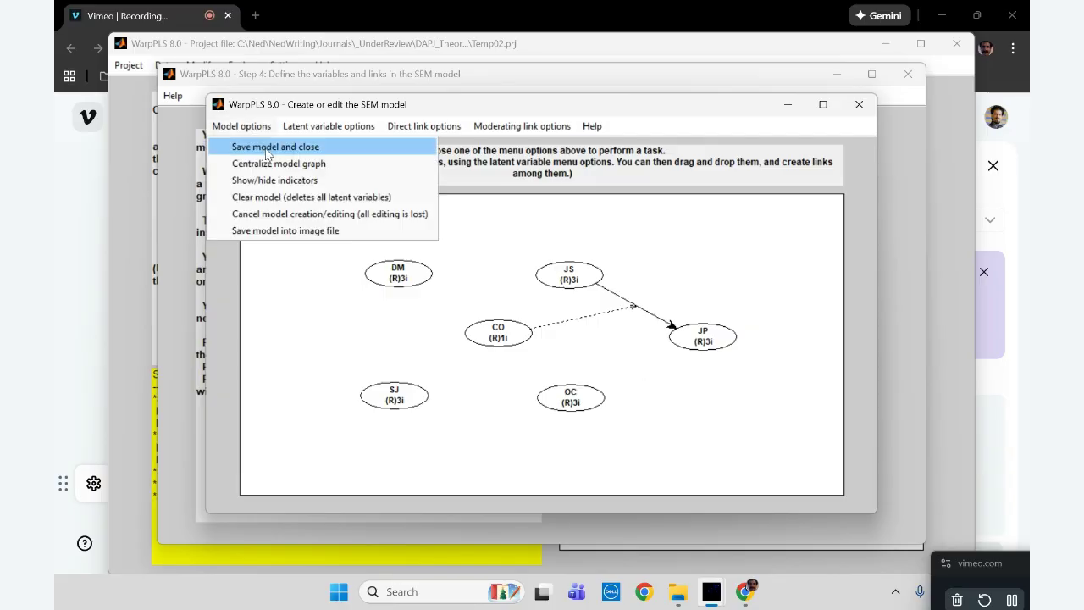
{"action": "left_click", "coordinate": [267, 149]}
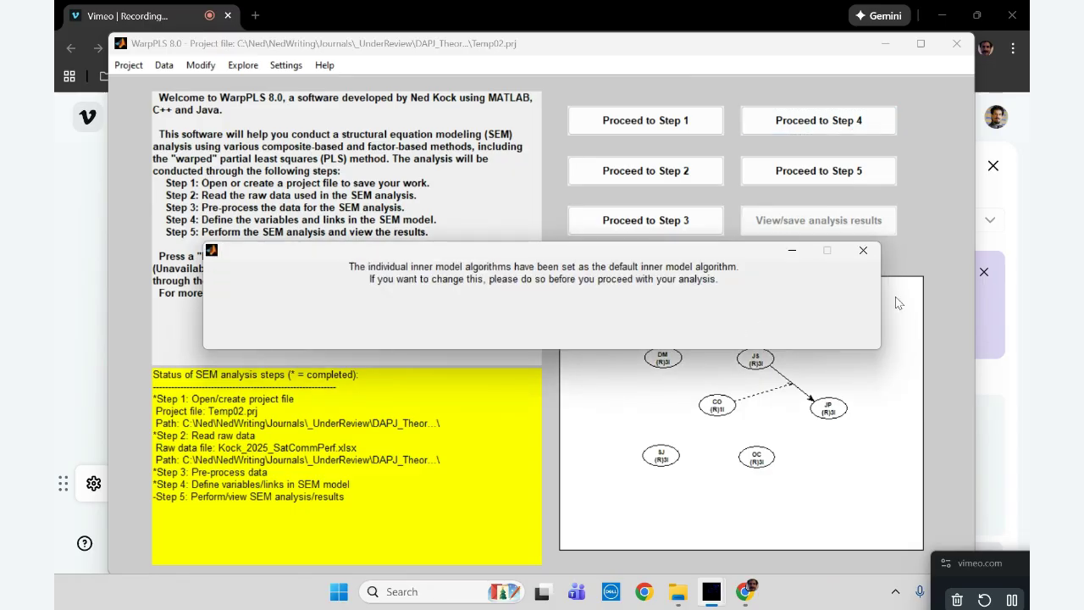
{"action": "left_click", "coordinate": [818, 170]}
{"action": "left_click", "coordinate": [718, 230]}
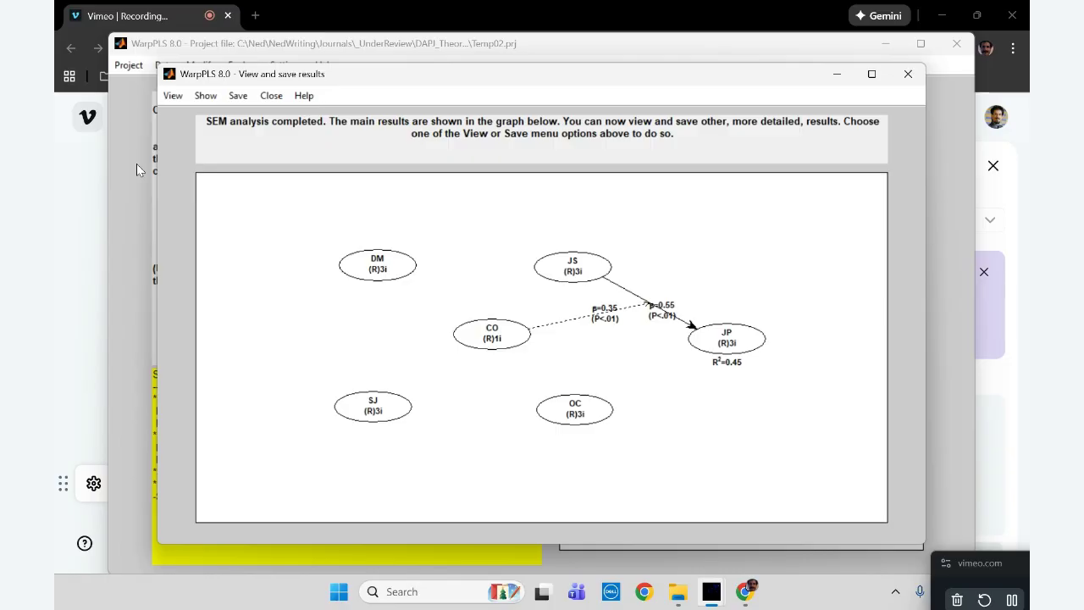
View the rocky 3D graph of the CO*JS moderating effect on JP, rotate it left twice, and close the results
{"action": "left_click", "coordinate": [172, 96]}
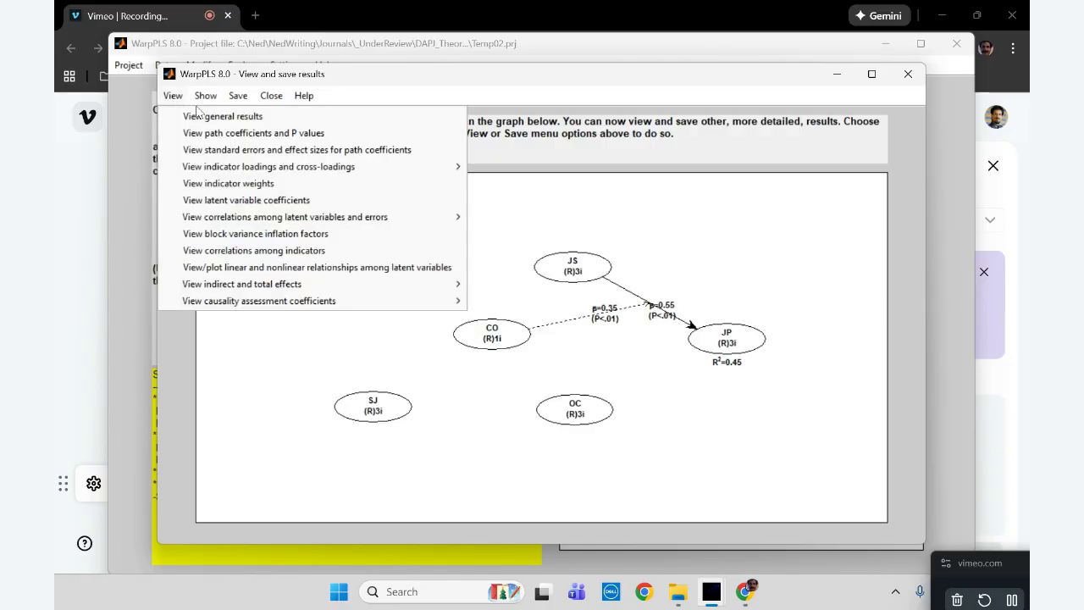
{"action": "left_click", "coordinate": [258, 266]}
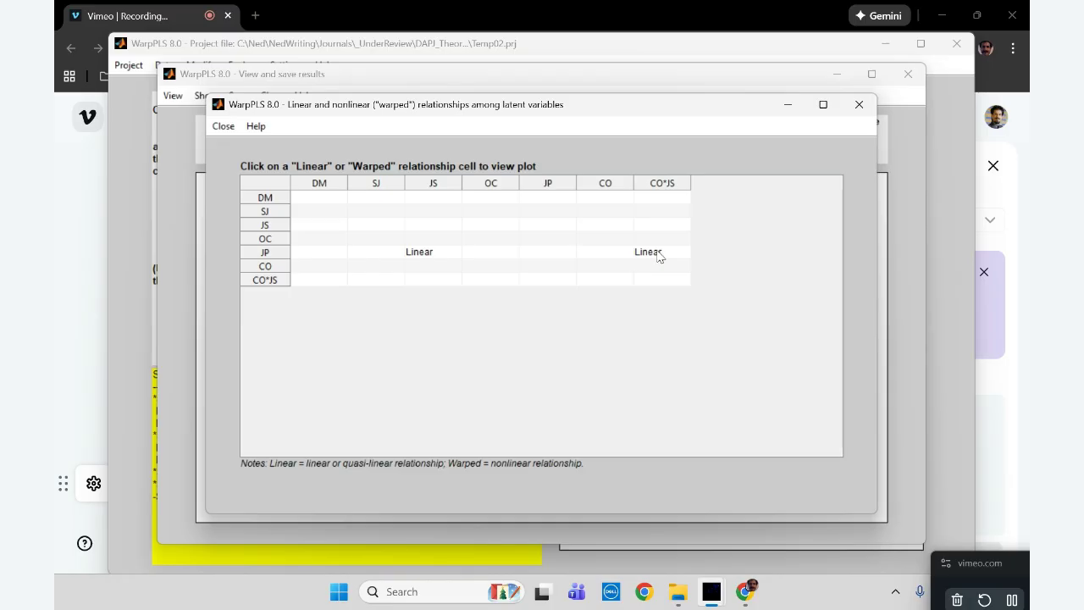
{"action": "left_click", "coordinate": [658, 253]}
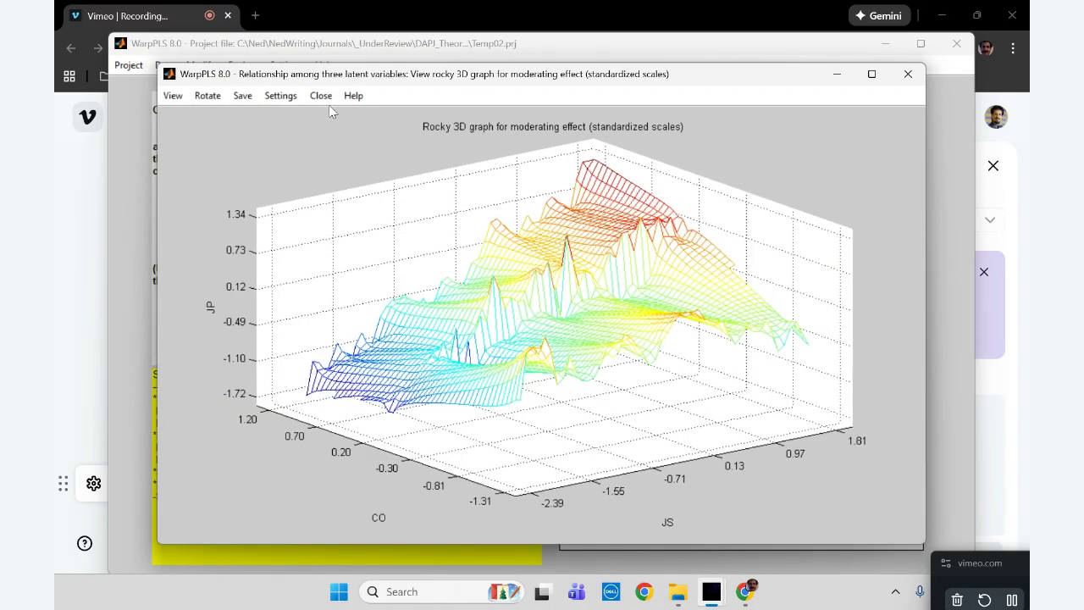
{"action": "left_click", "coordinate": [217, 100]}
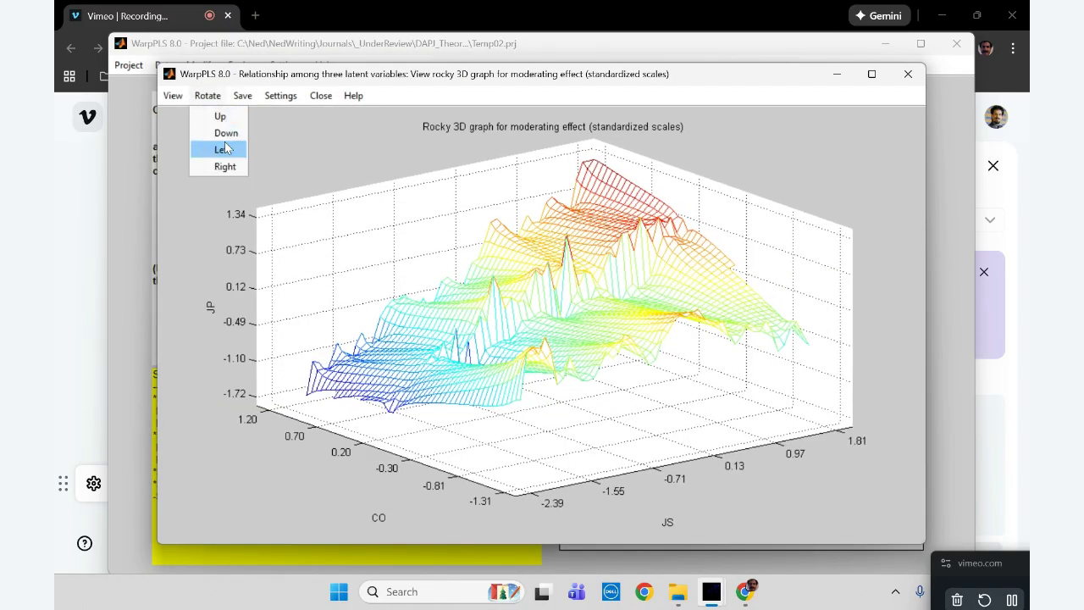
{"action": "left_click", "coordinate": [223, 150]}
{"action": "left_click", "coordinate": [220, 95]}
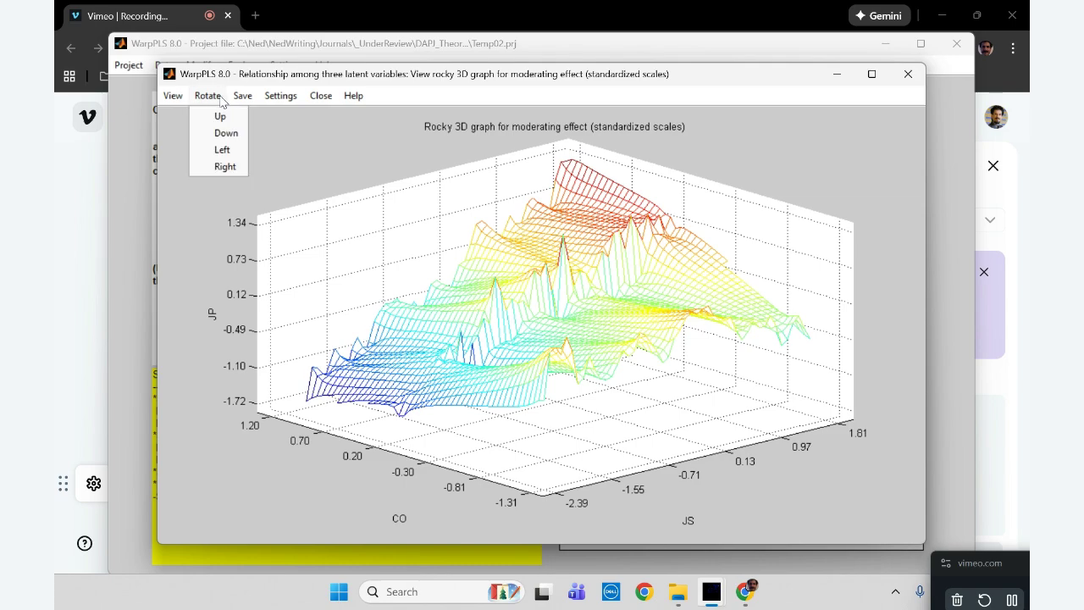
{"action": "left_click", "coordinate": [230, 151]}
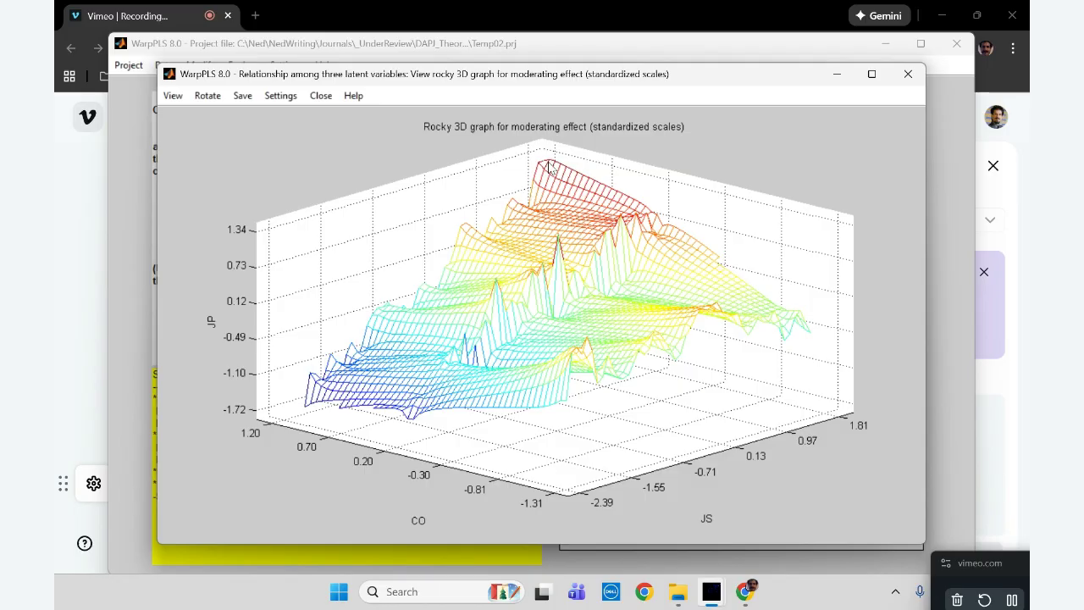
{"action": "left_click", "coordinate": [906, 76]}
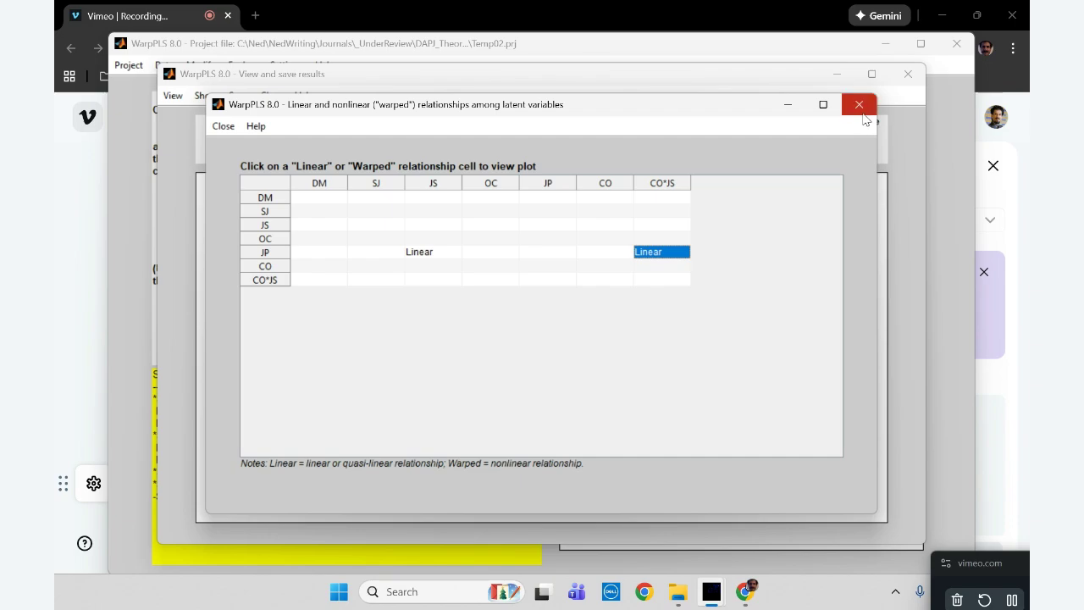
{"action": "left_click", "coordinate": [861, 108]}
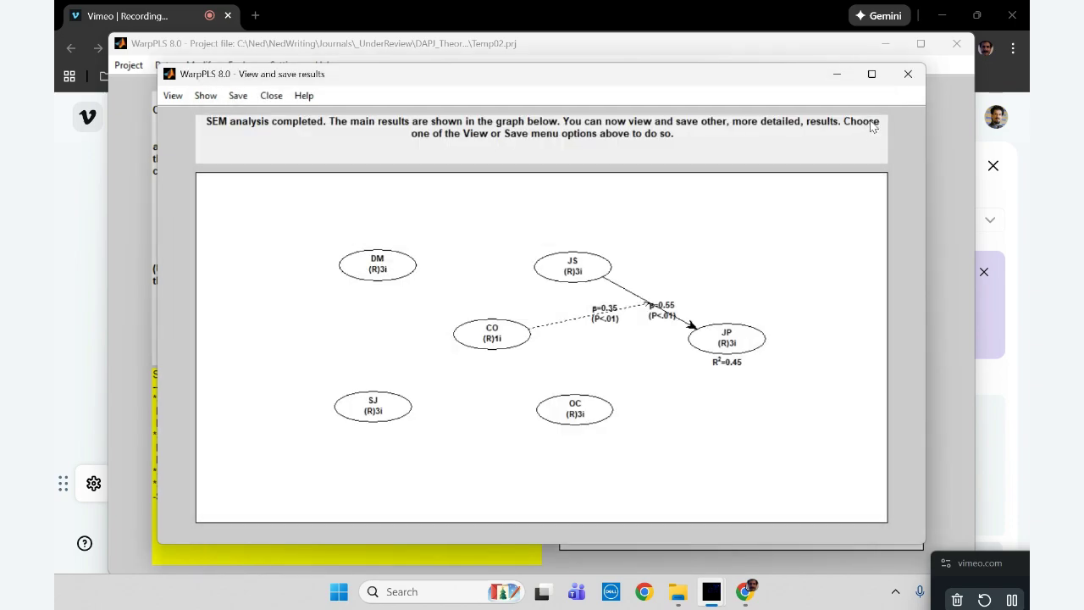
{"action": "left_click", "coordinate": [908, 74]}
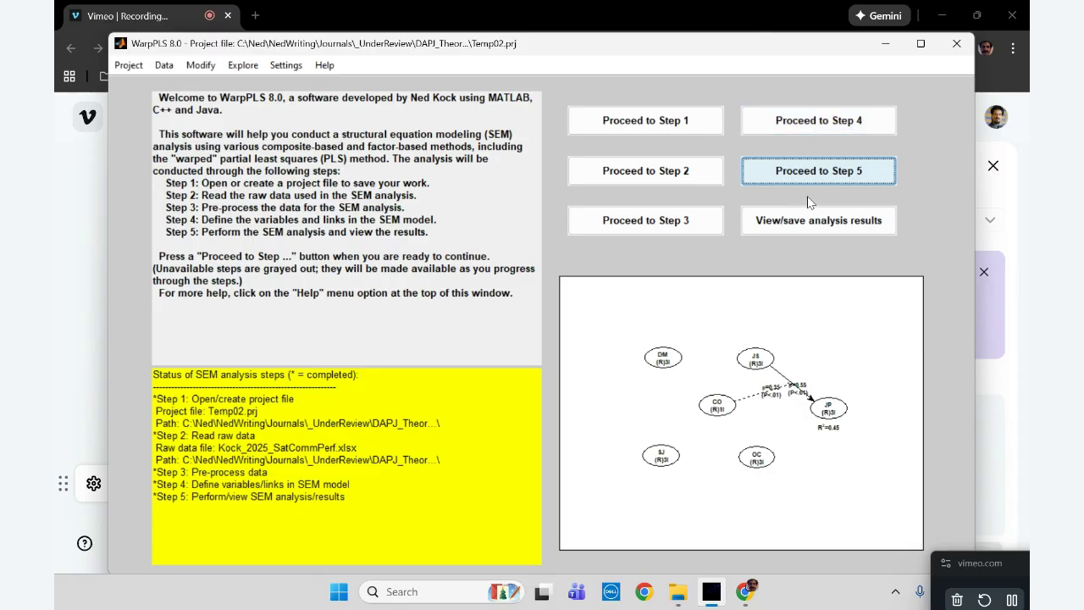
Reopen the SEM model for editing in Step 4 and delete all direct links together with the related moderating link
{"action": "left_click", "coordinate": [813, 123]}
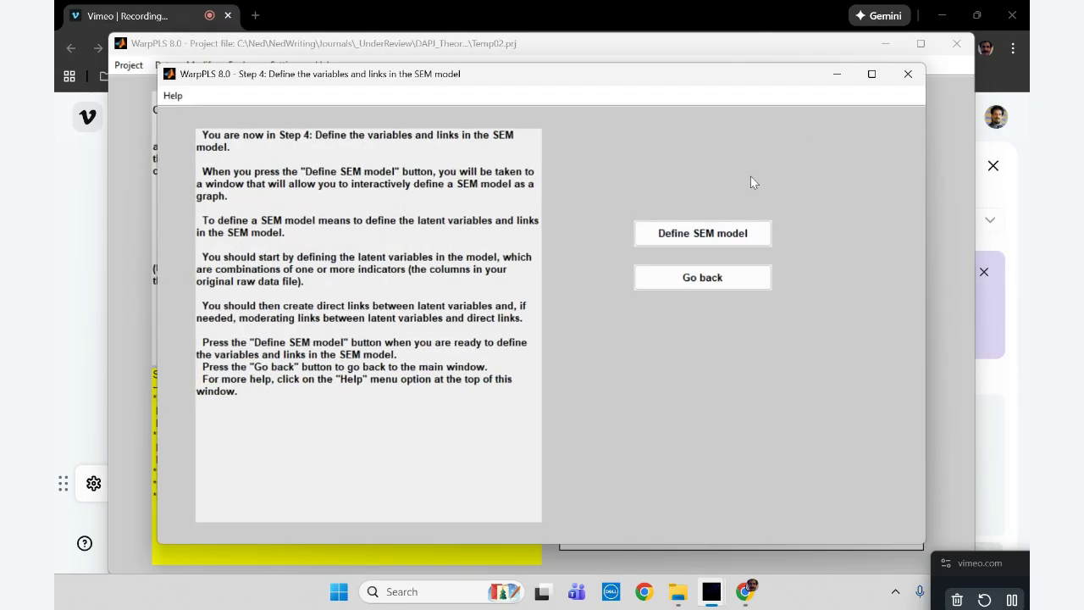
{"action": "left_click", "coordinate": [693, 238]}
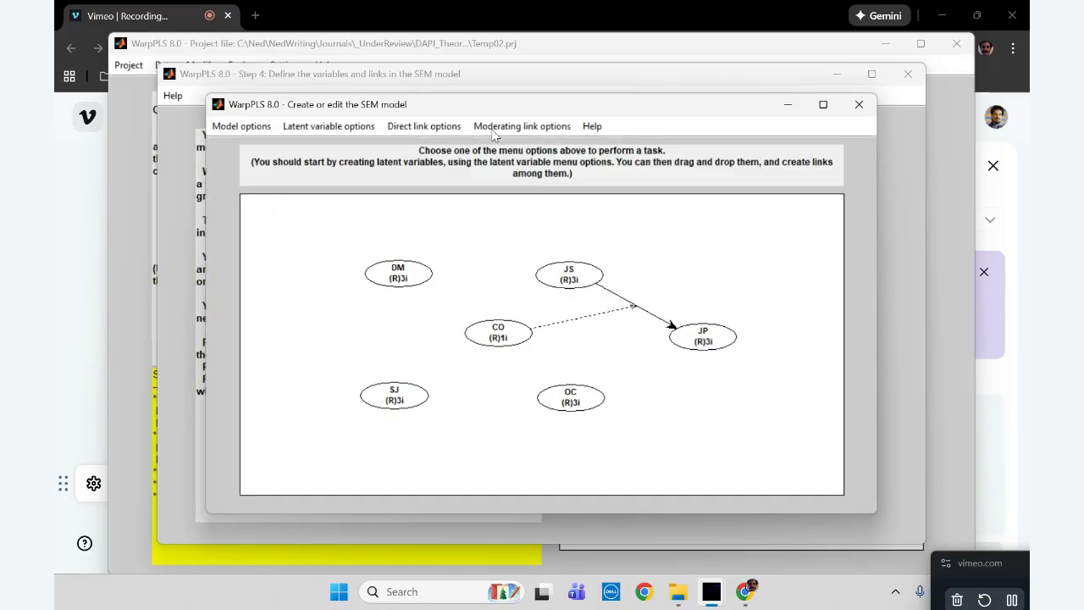
{"action": "left_click", "coordinate": [421, 127]}
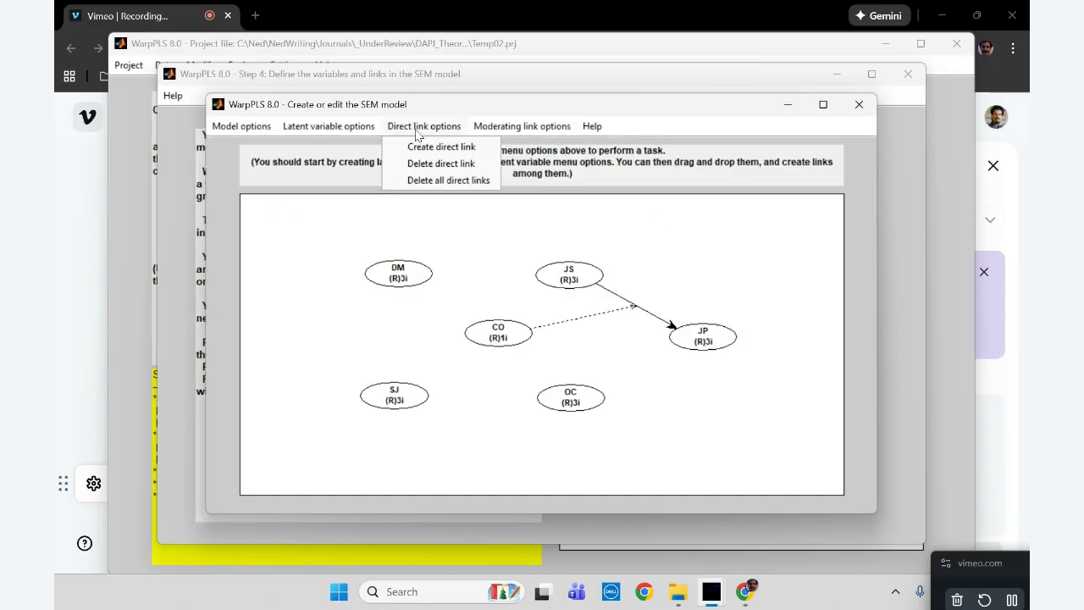
{"action": "left_click", "coordinate": [437, 181]}
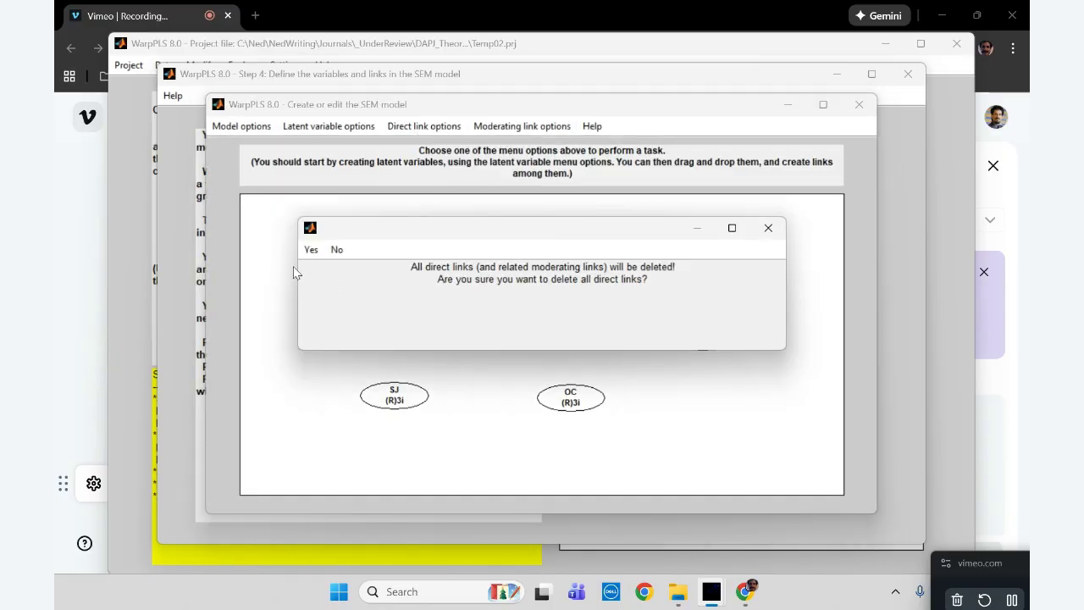
{"action": "left_click", "coordinate": [312, 251]}
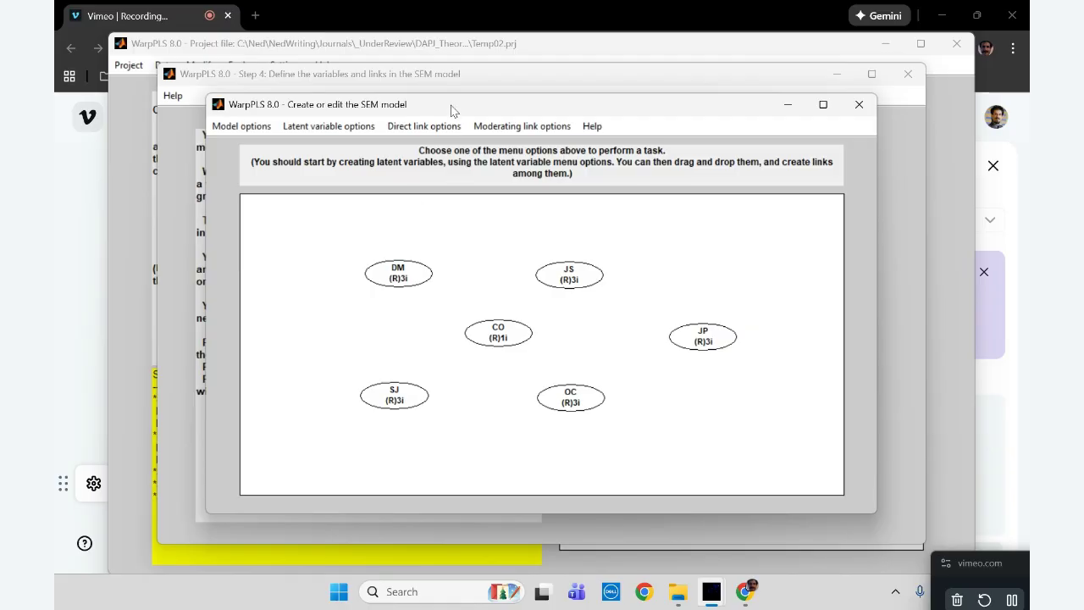
Create a direct link from OC to JP, and add a moderating link from CO to that direct link
{"action": "left_click", "coordinate": [442, 127]}
{"action": "left_click", "coordinate": [443, 146]}
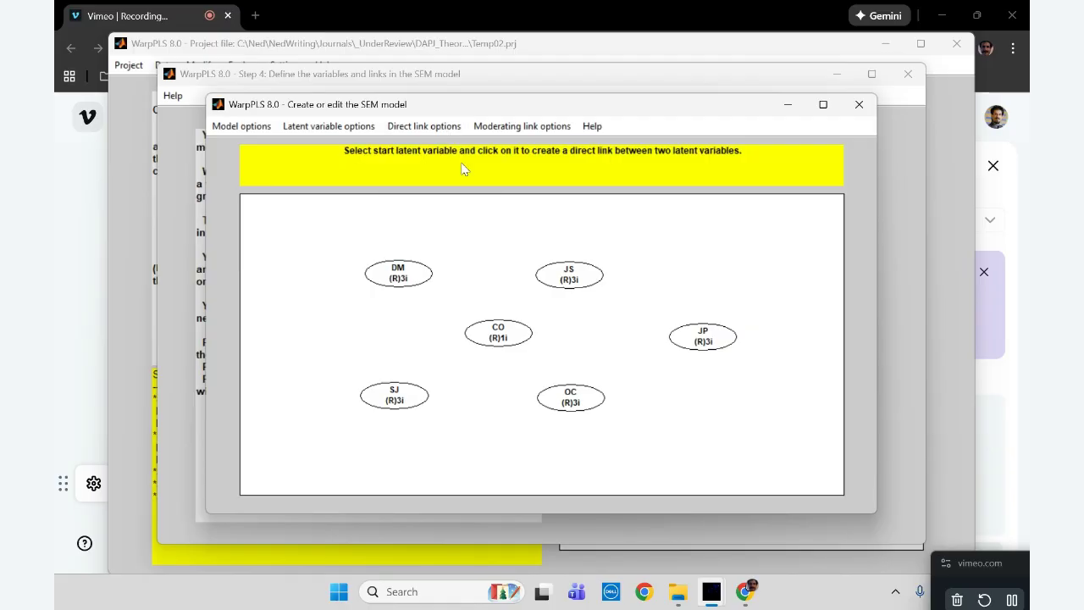
{"action": "left_click", "coordinate": [592, 404]}
{"action": "left_click", "coordinate": [714, 332]}
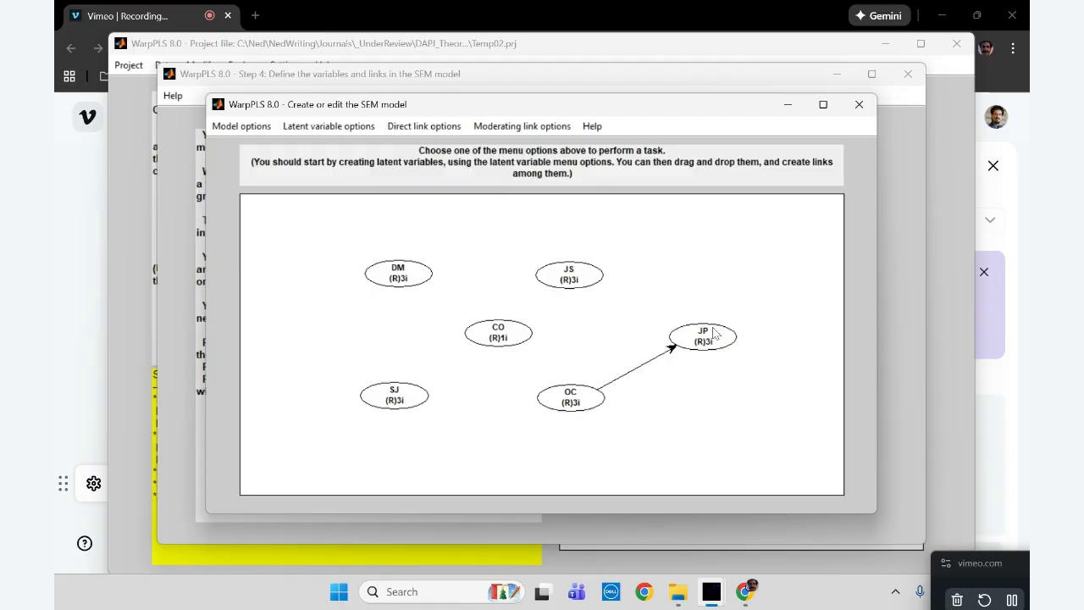
{"action": "left_click", "coordinate": [519, 126]}
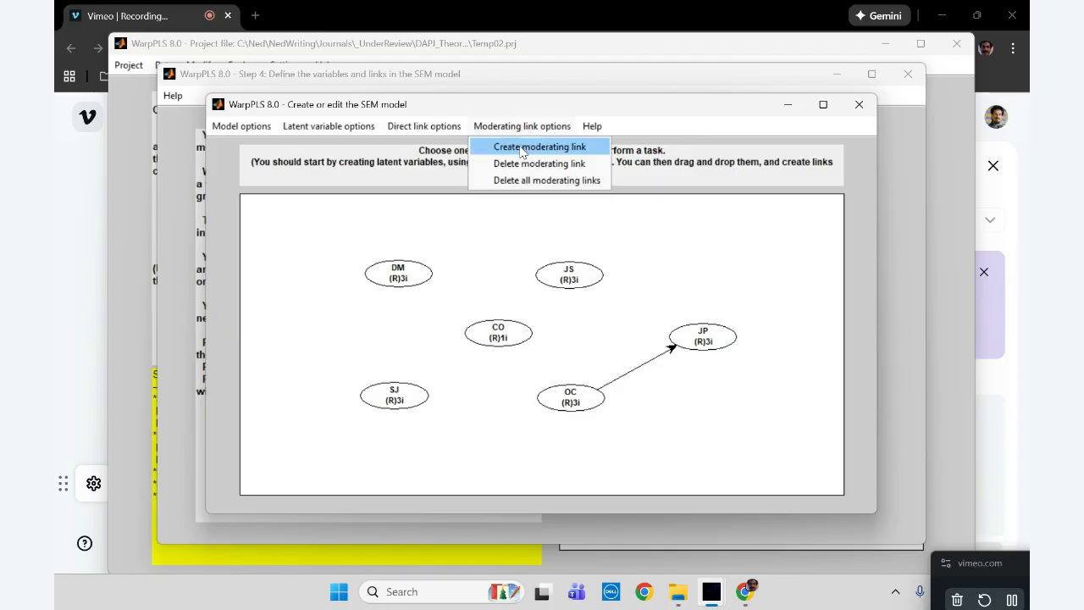
{"action": "left_click", "coordinate": [523, 150]}
{"action": "left_click", "coordinate": [508, 336]}
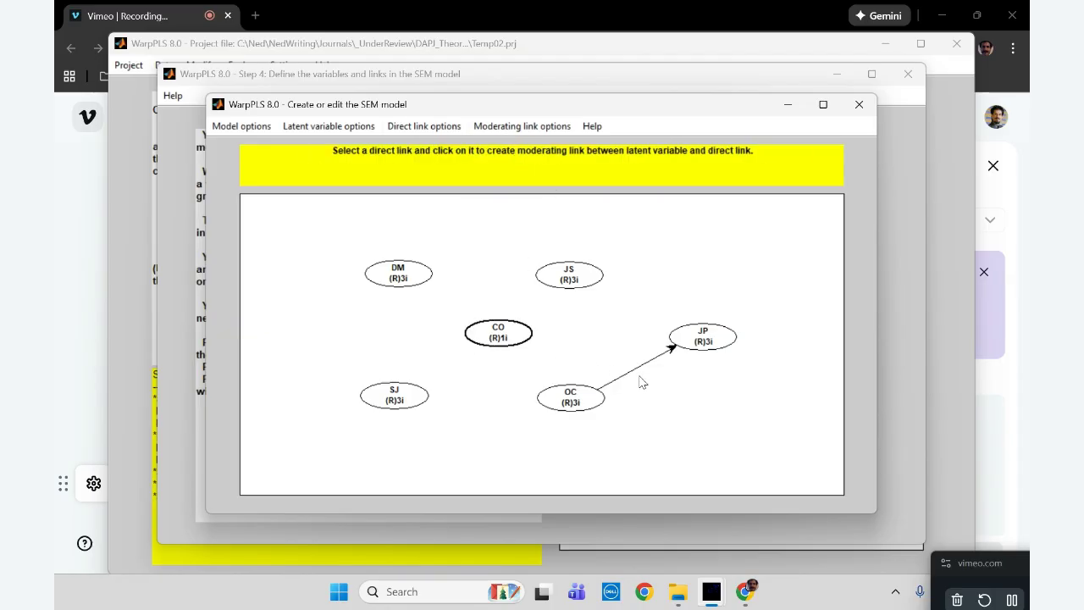
{"action": "left_click", "coordinate": [637, 370]}
Save and close the model with CO moderating the OC–JP link, dismiss the algorithm notice, and perform the SEM analysis
{"action": "left_click", "coordinate": [239, 127]}
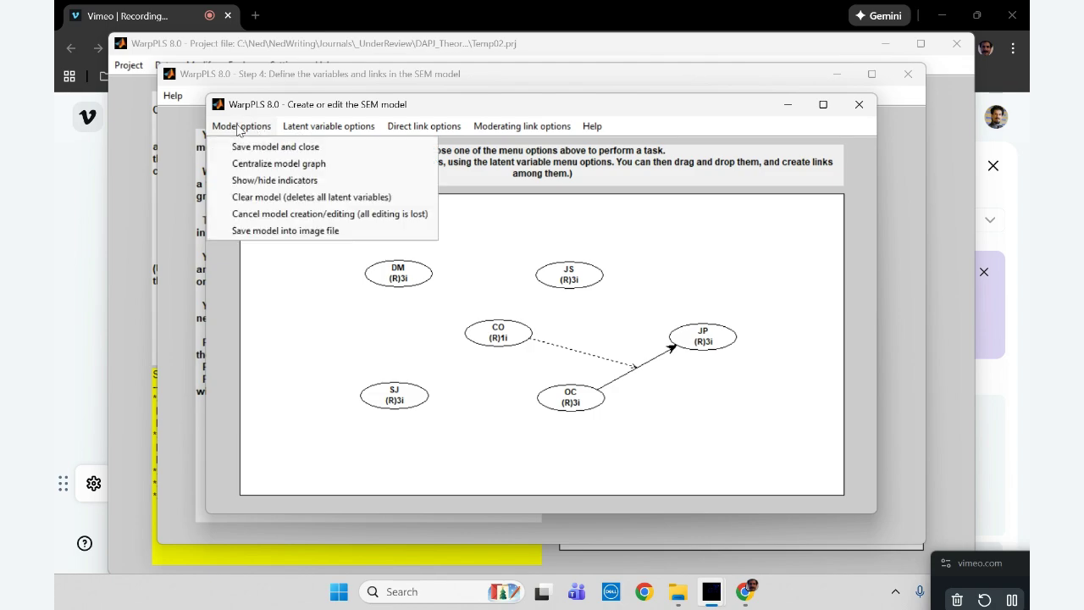
{"action": "left_click", "coordinate": [258, 146]}
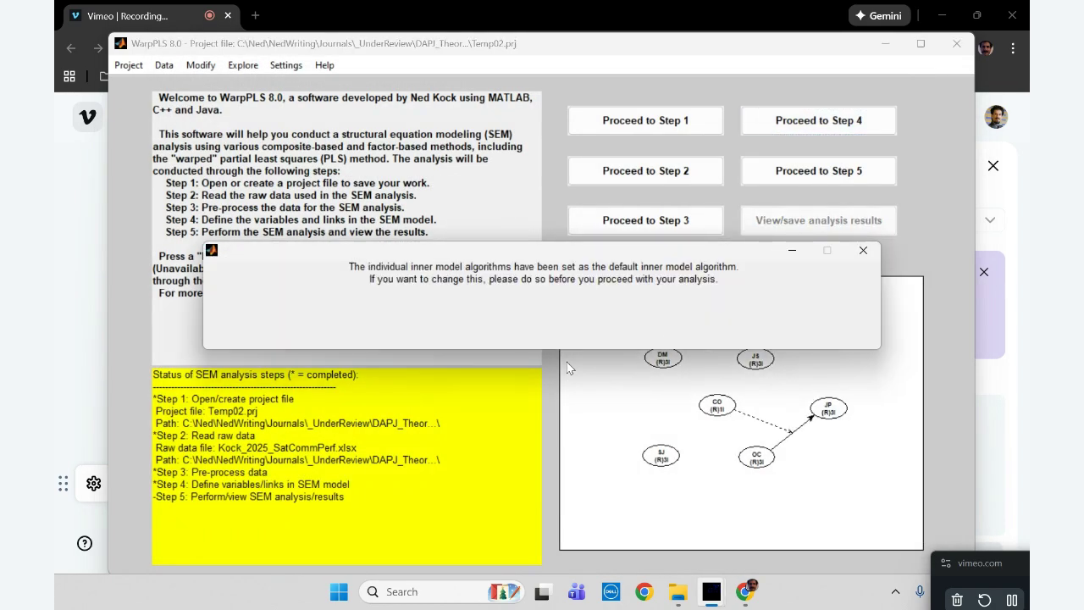
{"action": "left_click", "coordinate": [863, 250]}
{"action": "left_click", "coordinate": [807, 175]}
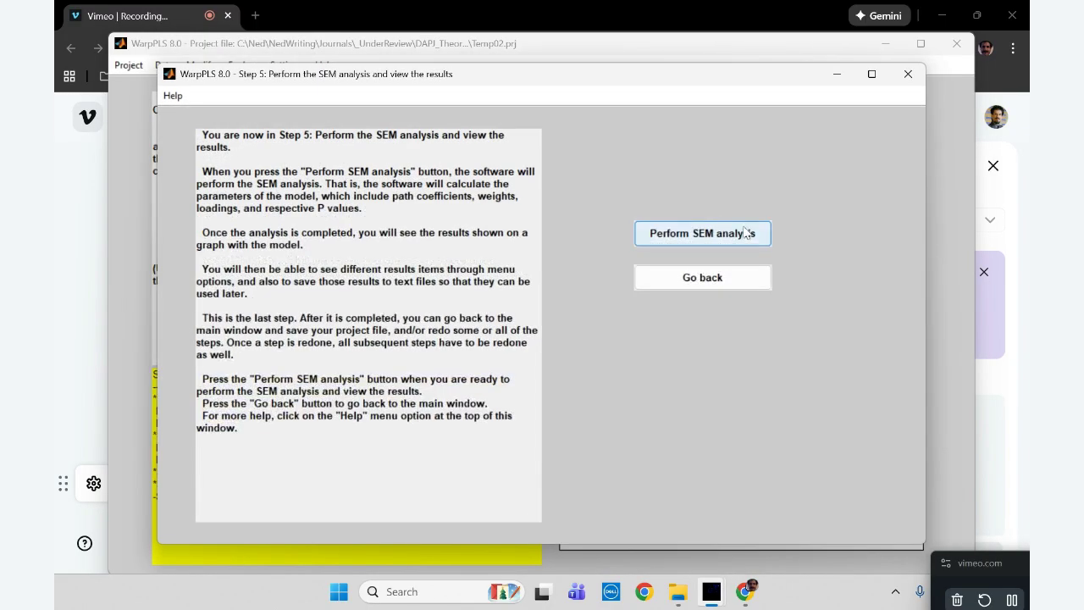
{"action": "left_click", "coordinate": [742, 234]}
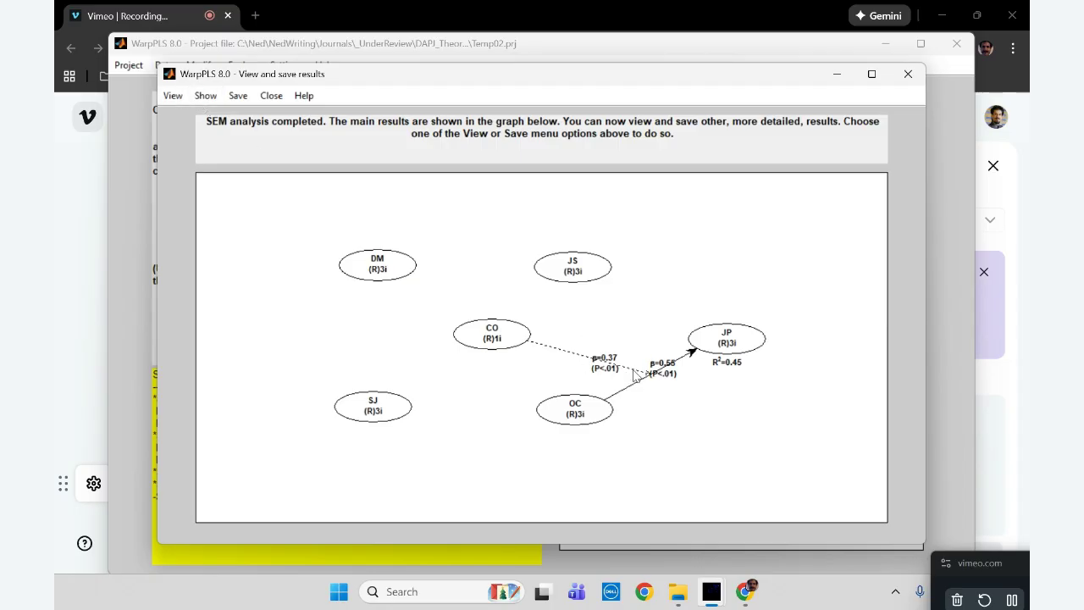
View the rocky 3D graph of the CO*OC moderating effect on JP, rotate it left twice, and close the graph
{"action": "left_click", "coordinate": [170, 96]}
{"action": "left_click", "coordinate": [254, 268]}
{"action": "left_click", "coordinate": [659, 254]}
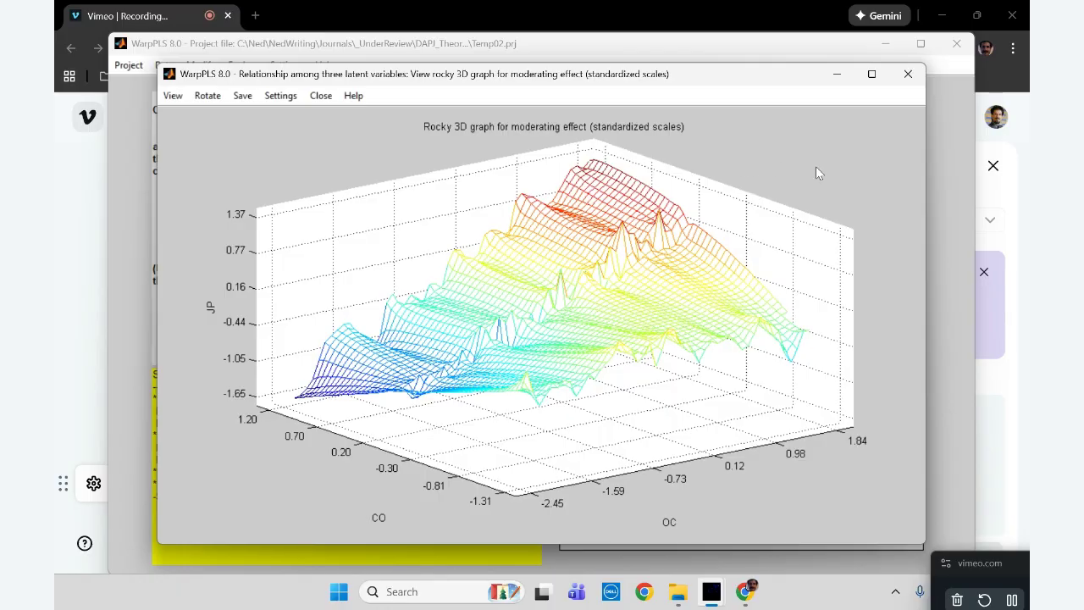
{"action": "left_click", "coordinate": [204, 96]}
{"action": "left_click", "coordinate": [217, 150]}
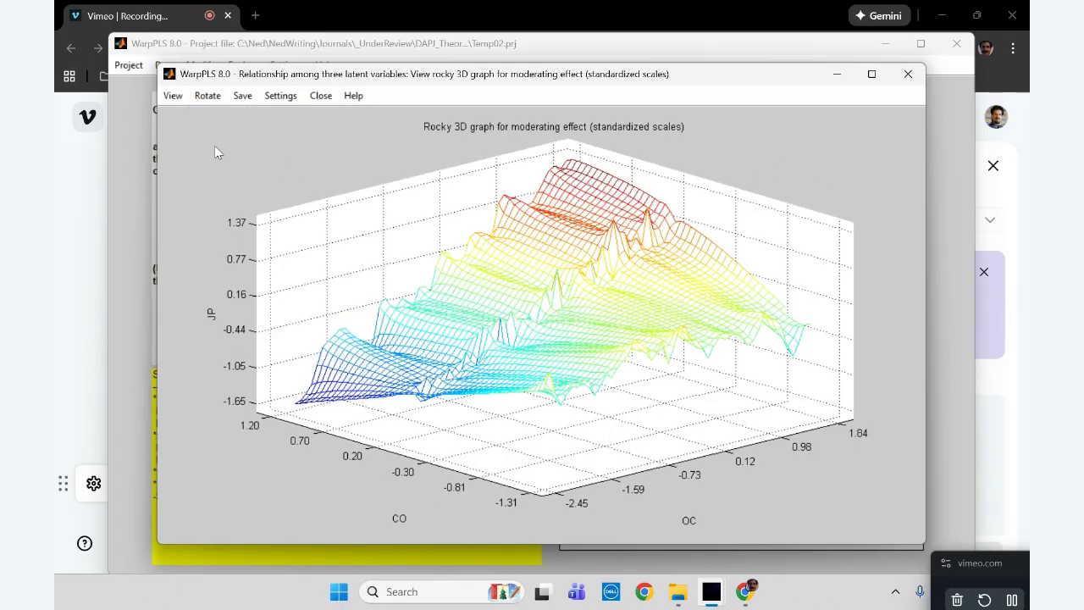
{"action": "left_click", "coordinate": [207, 96]}
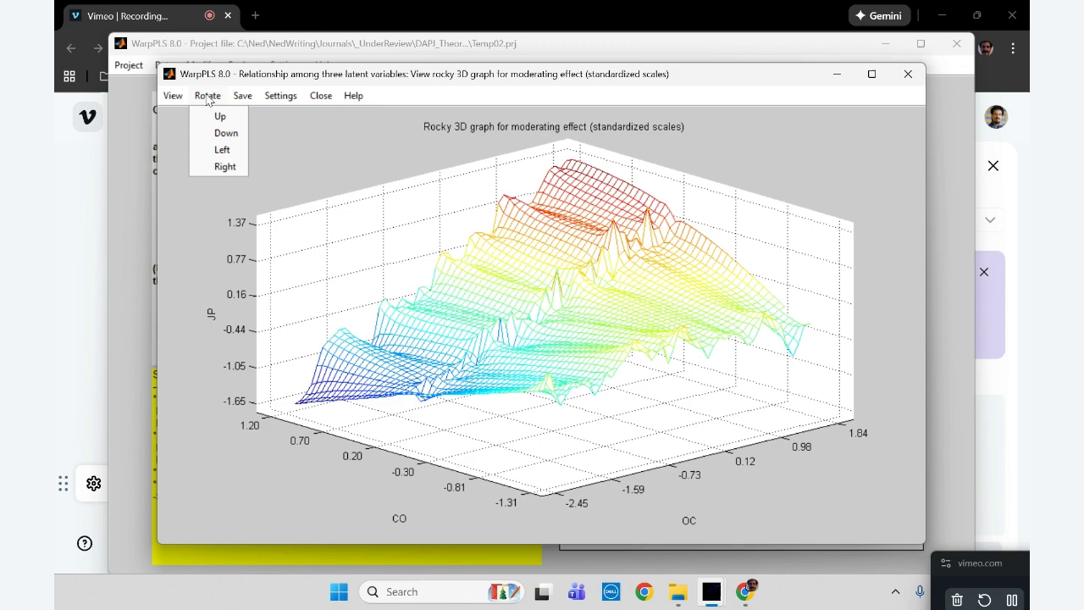
{"action": "left_click", "coordinate": [225, 148]}
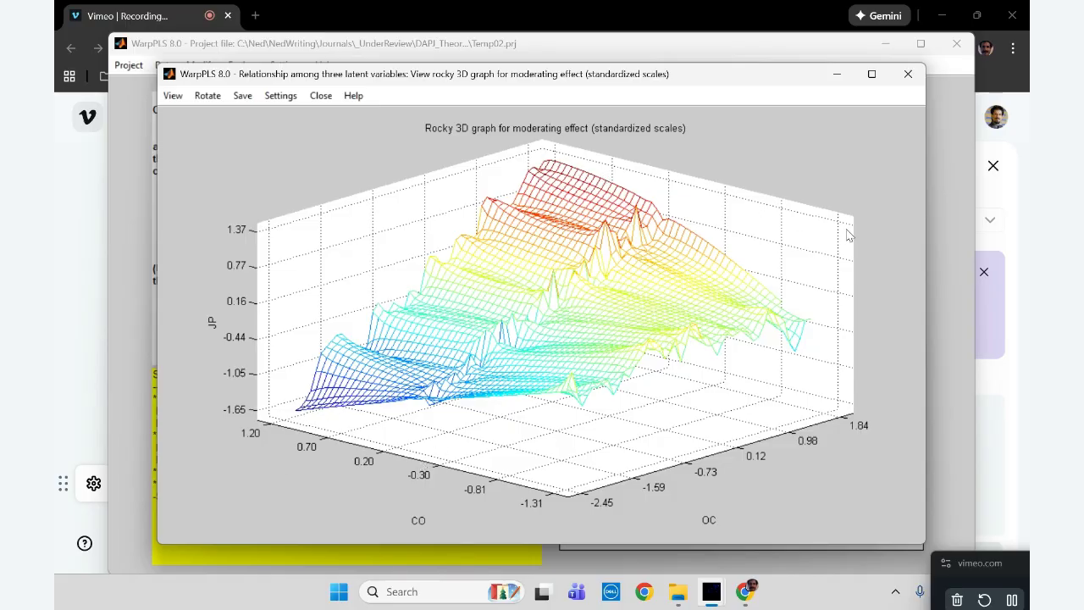
{"action": "left_click", "coordinate": [909, 77]}
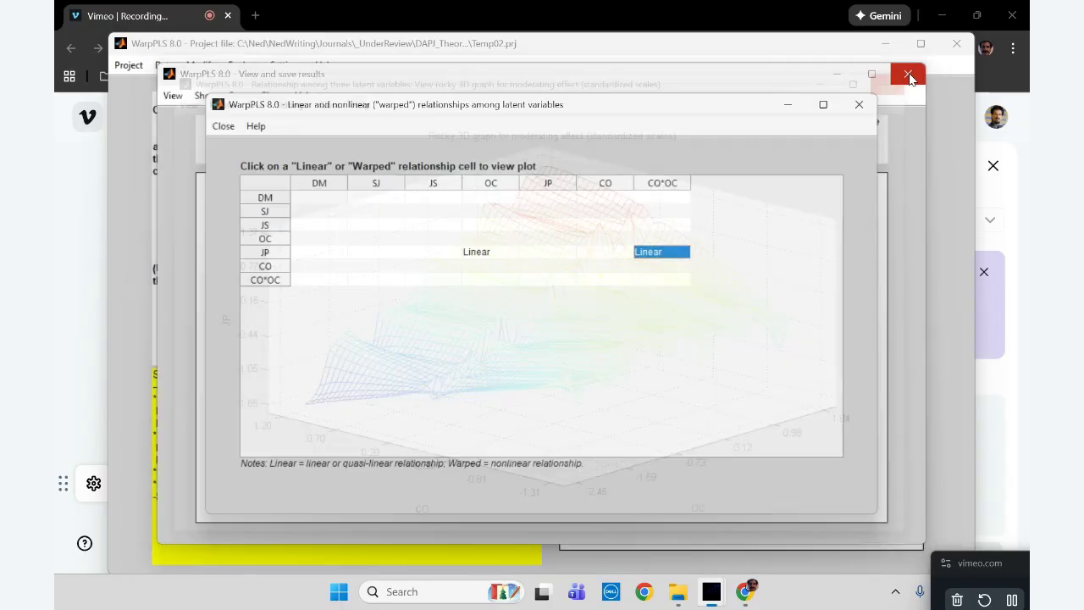
Close the linear and nonlinear relationships table and the SEM results window, returning to the project's main window
{"action": "left_click", "coordinate": [859, 105]}
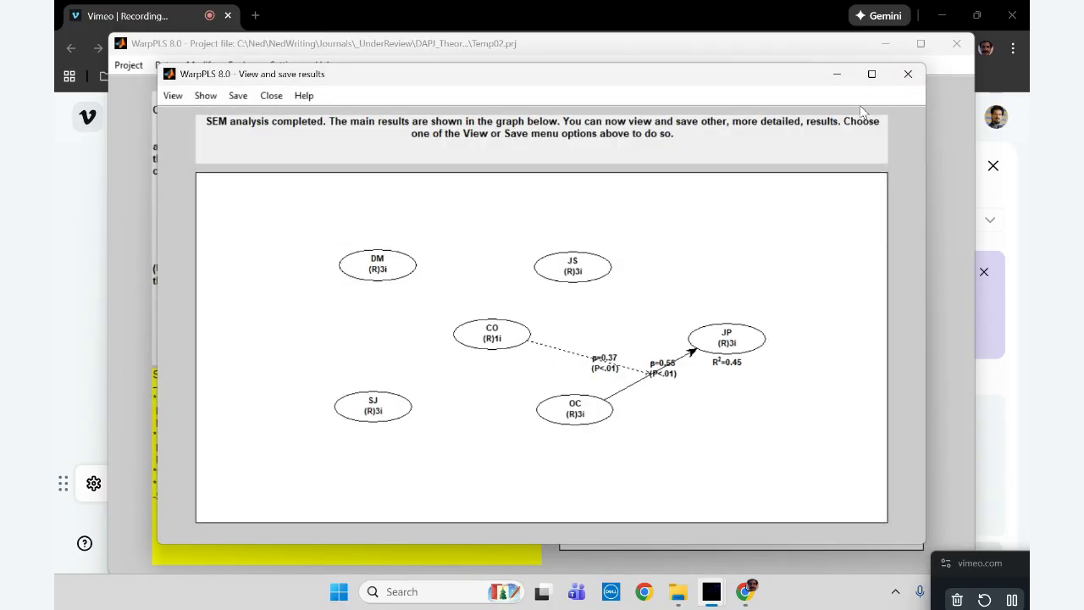
{"action": "left_click", "coordinate": [908, 74]}
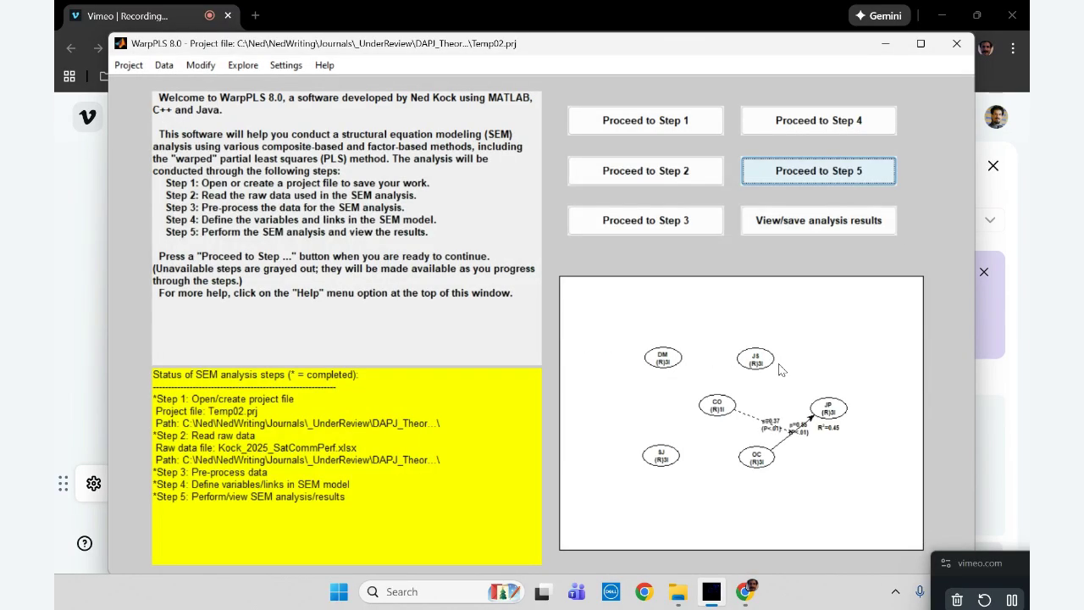
{"action": "left_click", "coordinate": [242, 67]}
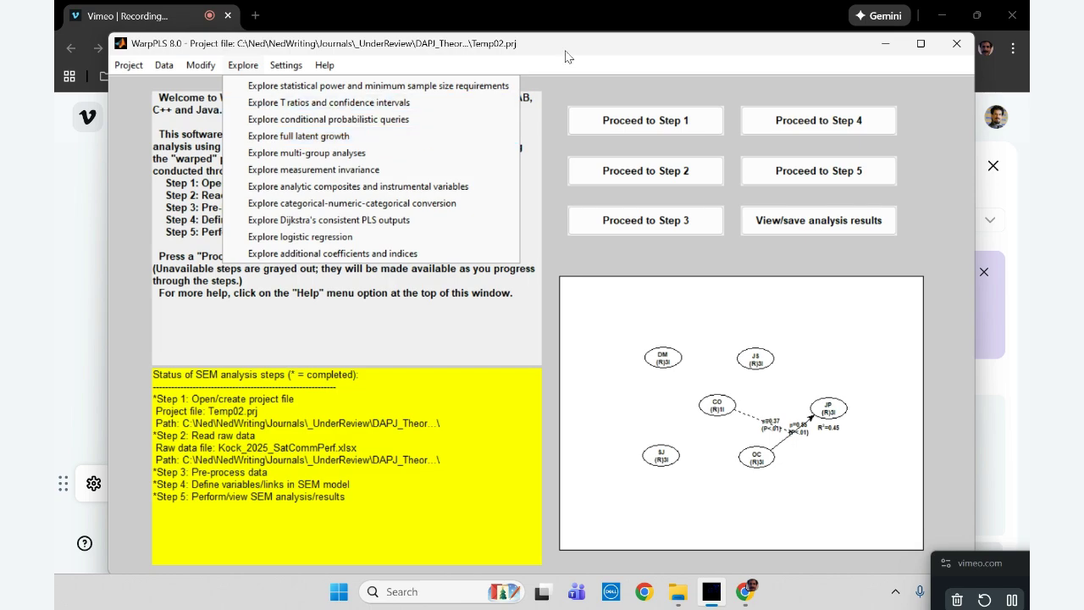
{"action": "left_click", "coordinate": [615, 54]}
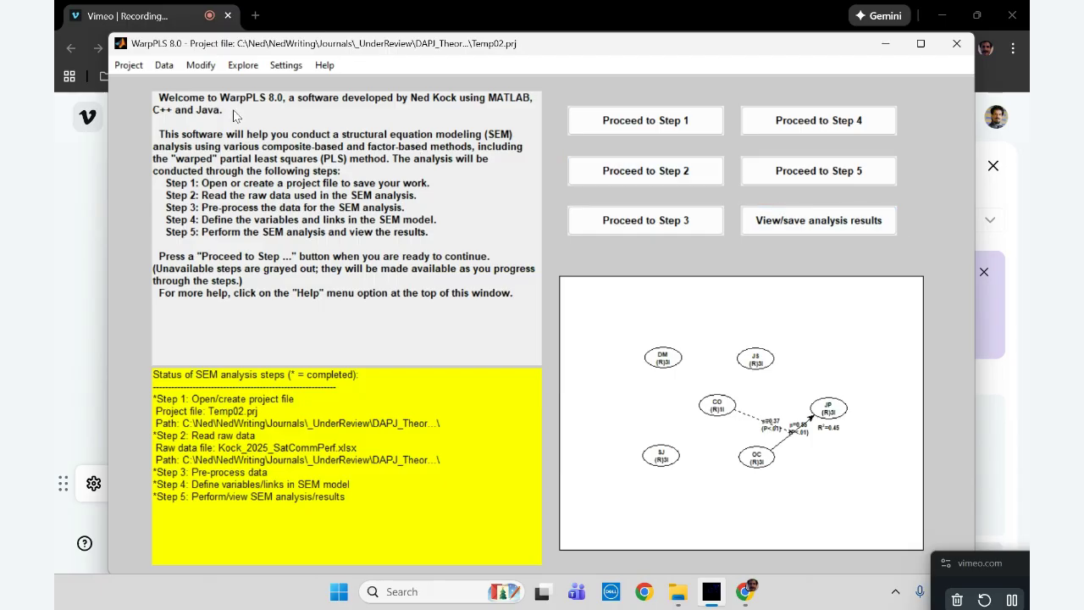
{"action": "left_click", "coordinate": [246, 66]}
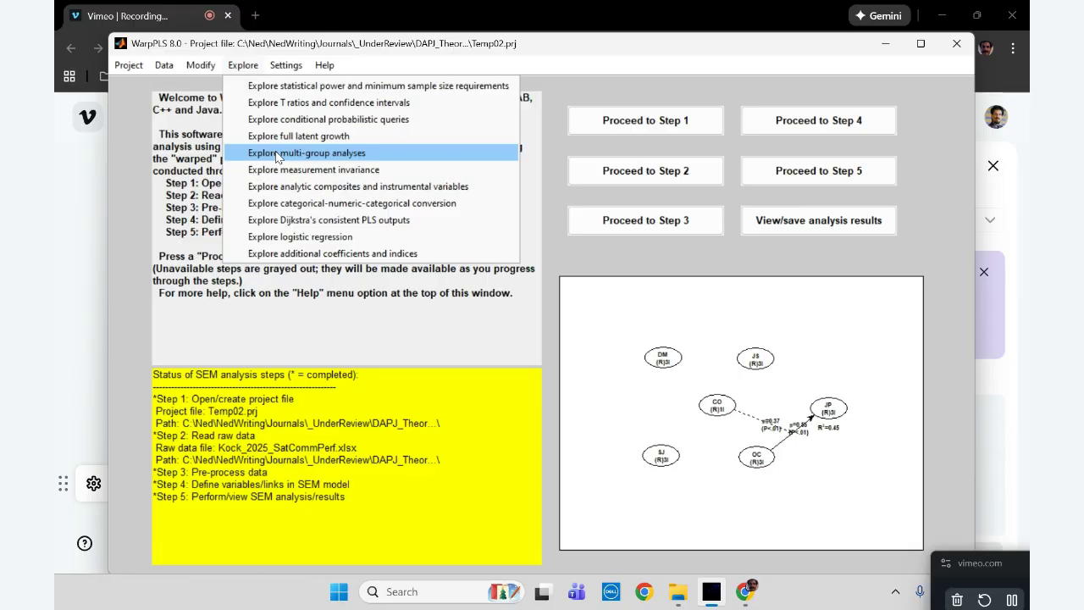
{"action": "left_click", "coordinate": [783, 269]}
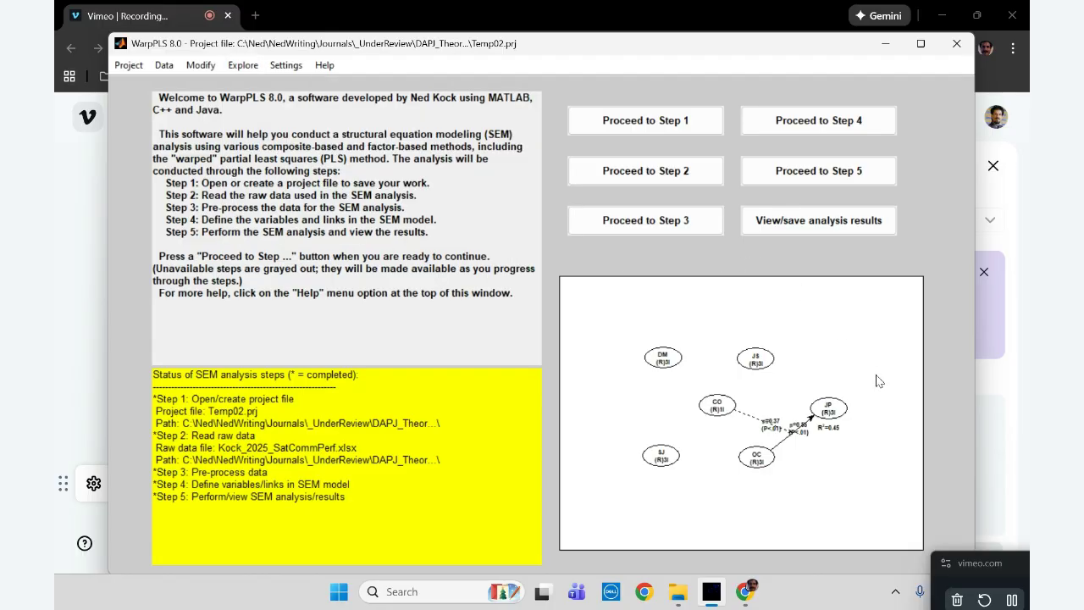